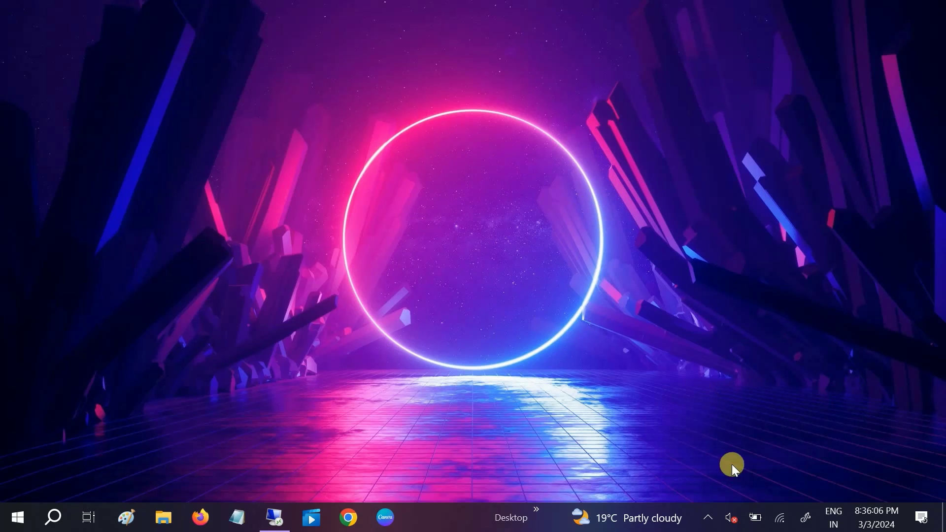
Step: Close the audio Get Help window from the tray volume icon and open Windows search
{"action": "left_click", "coordinate": [731, 517]}
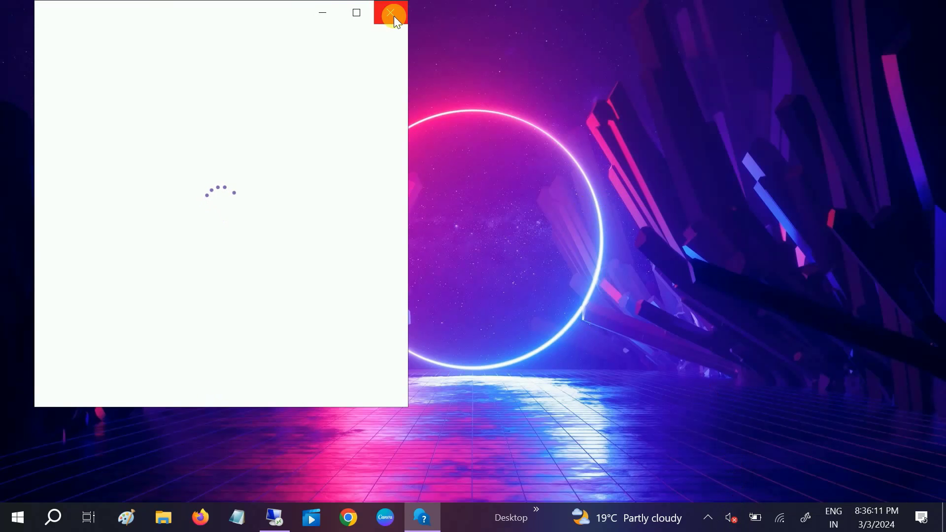
{"action": "left_click", "coordinate": [394, 22]}
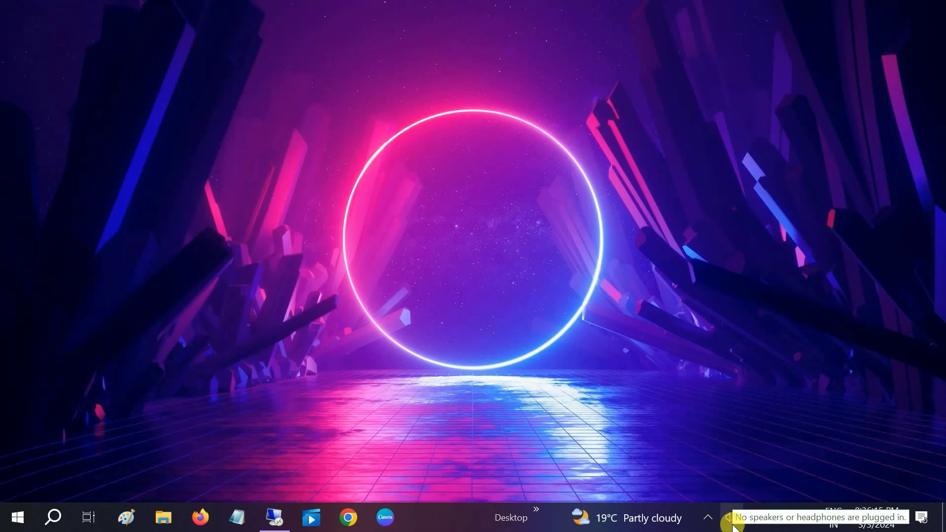
{"action": "left_click", "coordinate": [53, 518]}
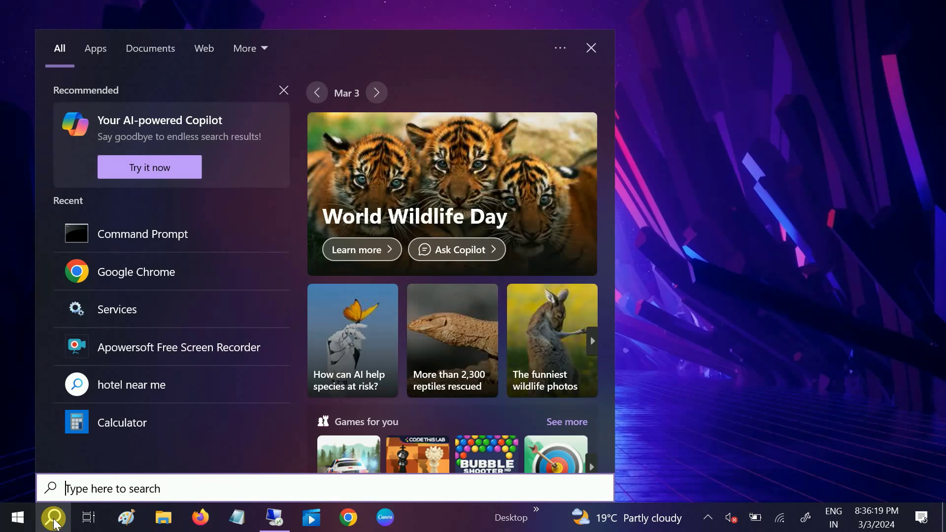
Step: Open Control Panel by searching 'control', keep it in Large icons view, and open Sound
{"action": "type", "text": "cont"}
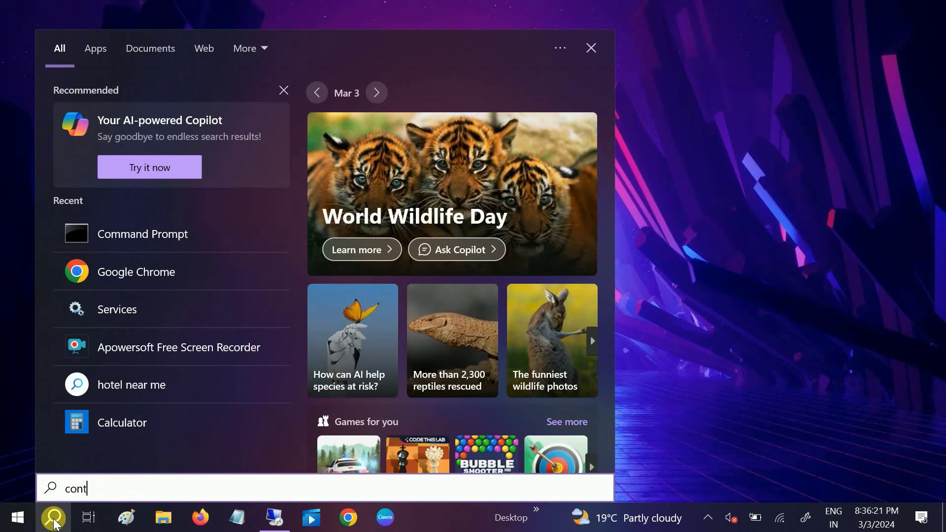
{"action": "type", "text": "rol"}
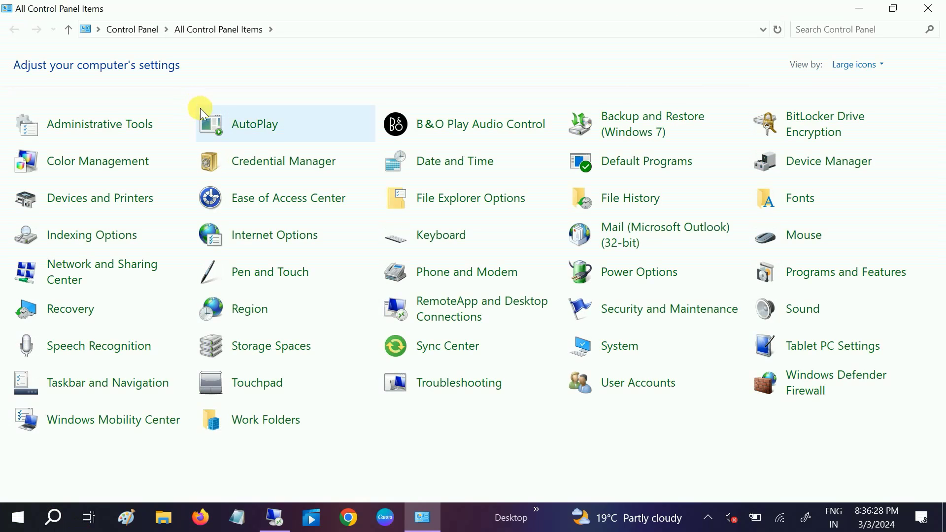
{"action": "left_click", "coordinate": [856, 68]}
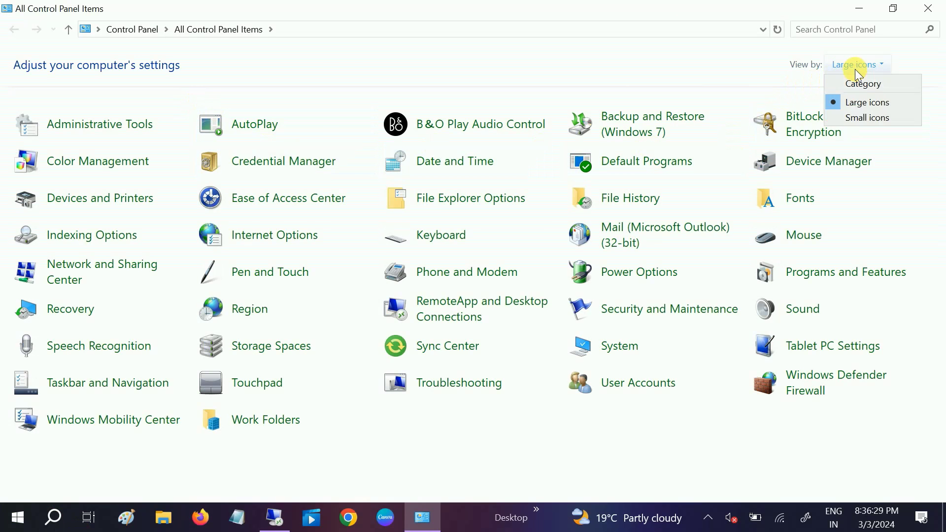
{"action": "left_click", "coordinate": [857, 84]}
{"action": "left_click", "coordinate": [705, 60]}
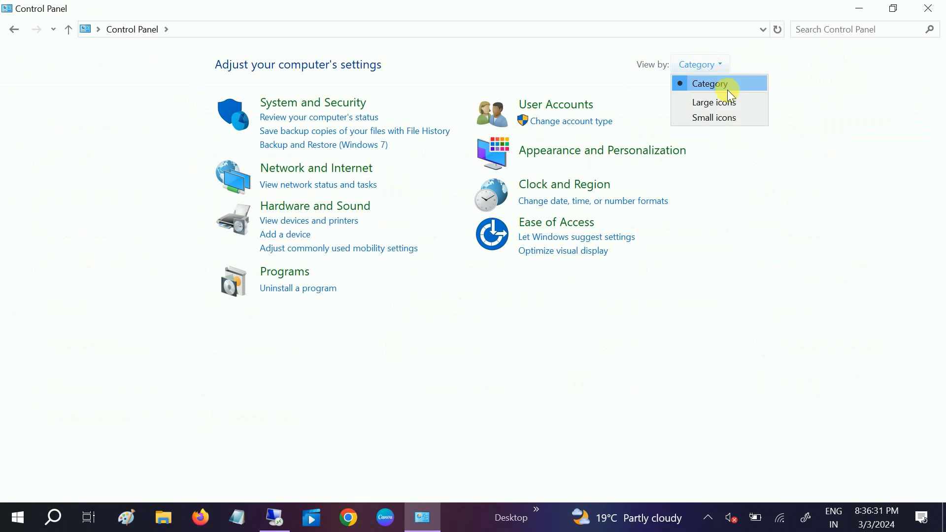
{"action": "left_click", "coordinate": [718, 101]}
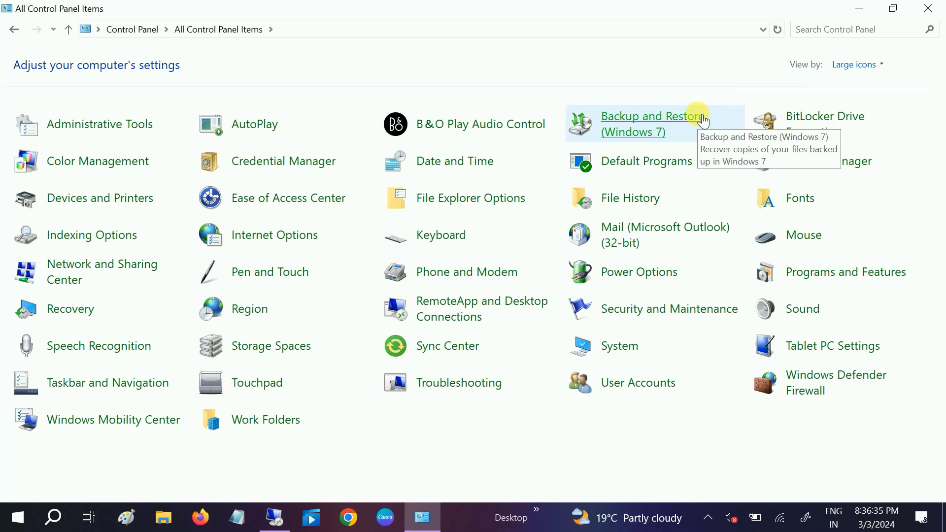
{"action": "left_click", "coordinate": [808, 314]}
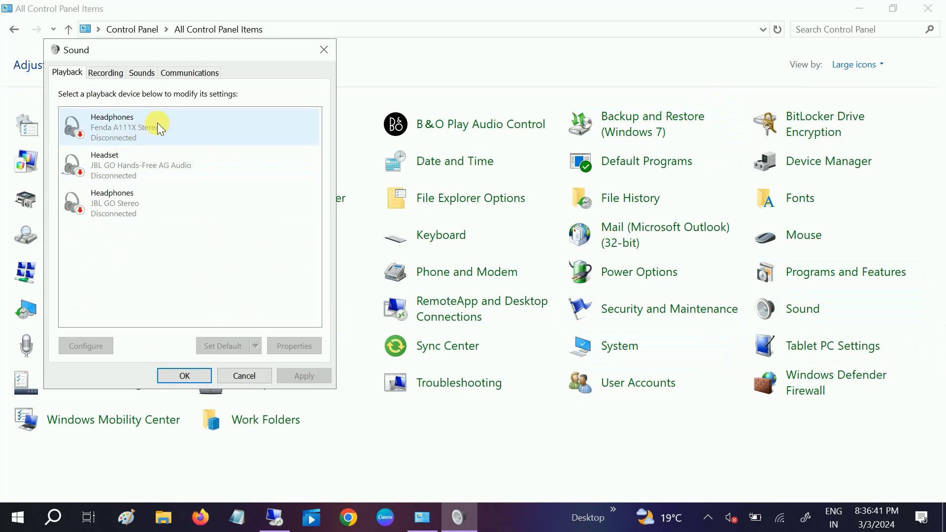
Step: Check the disconnected devices on the Recording and Playback tabs, then close Sound
{"action": "left_click", "coordinate": [105, 73]}
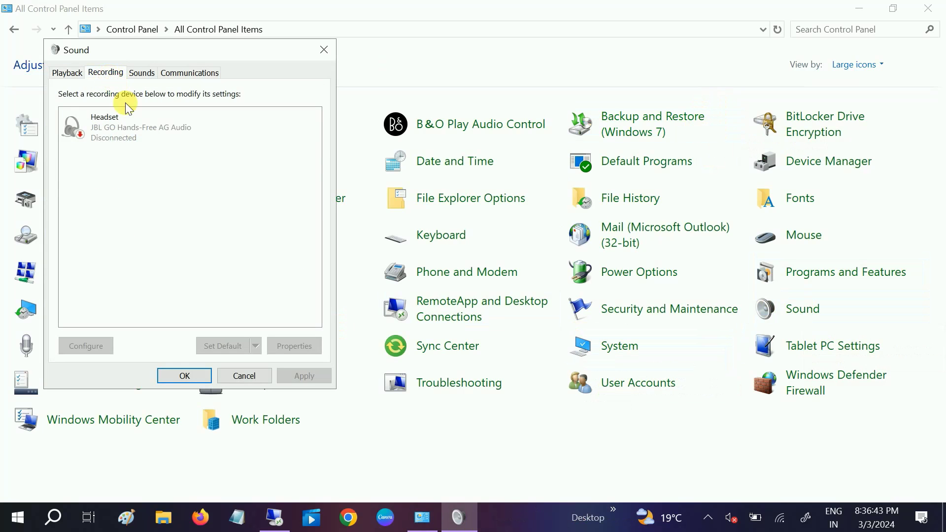
{"action": "left_click", "coordinate": [68, 75]}
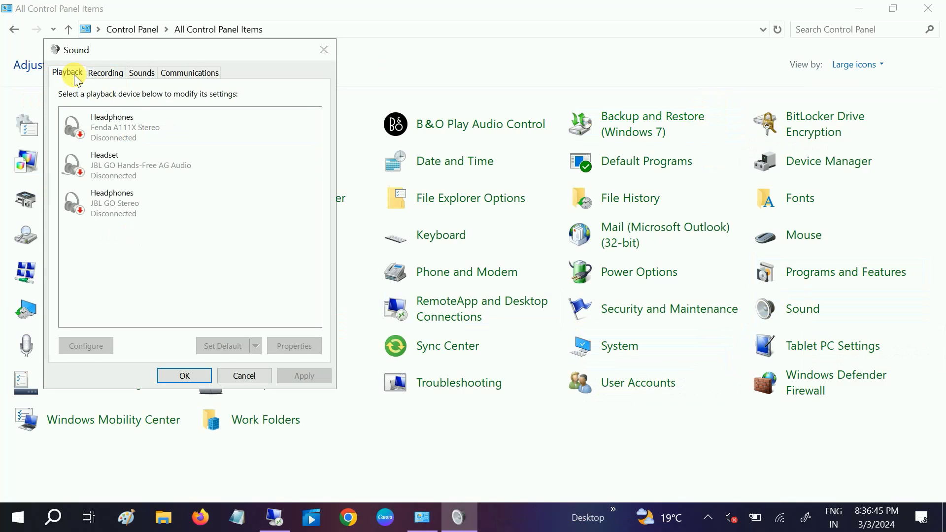
{"action": "left_click", "coordinate": [320, 44]}
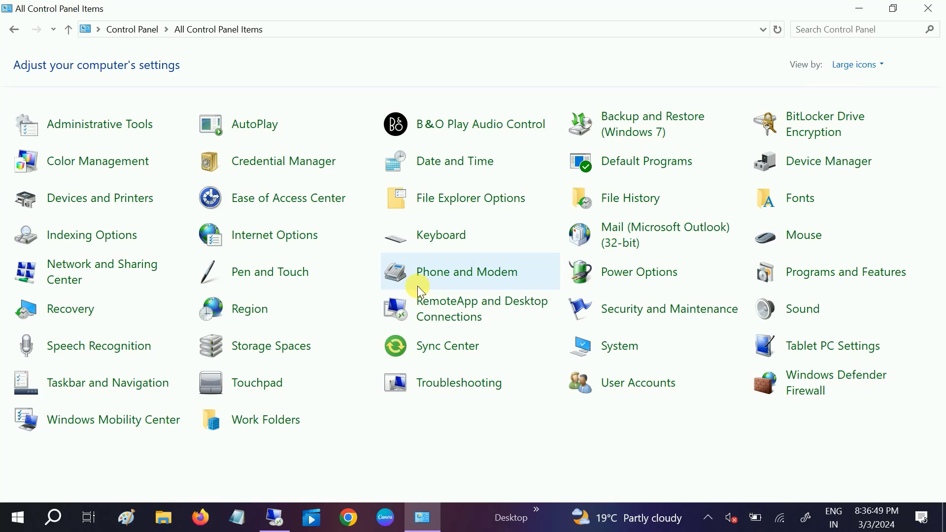
Step: Start the Playing Audio troubleshooter under Troubleshooting > Hardware and Sound
{"action": "left_click", "coordinate": [435, 388]}
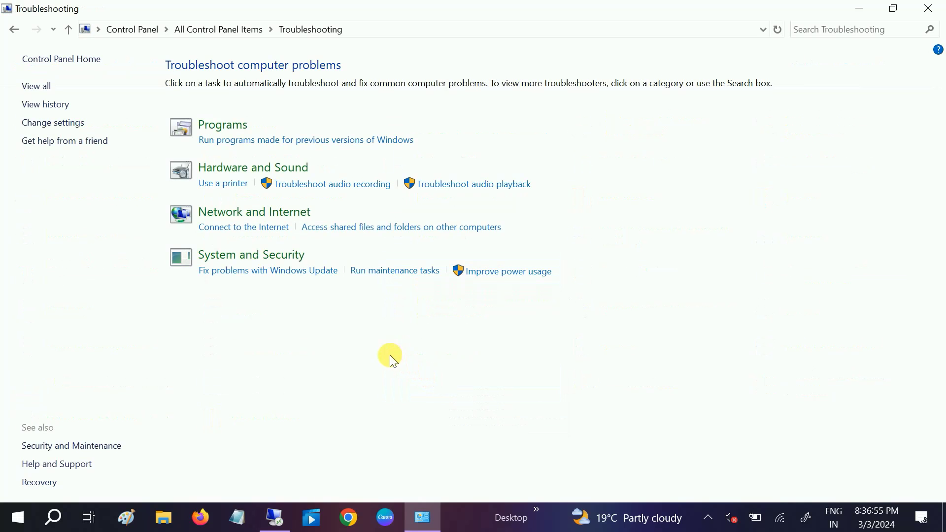
{"action": "left_click", "coordinate": [274, 165]}
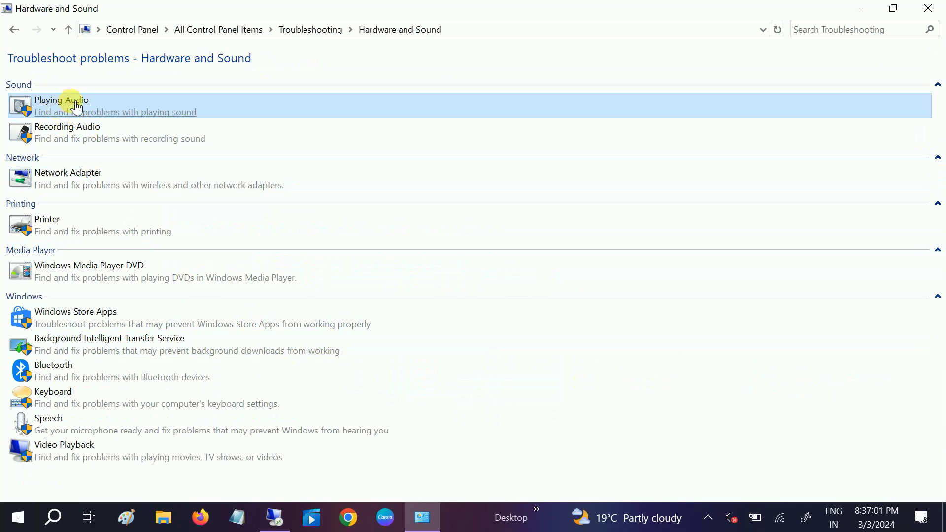
{"action": "left_click", "coordinate": [76, 107]}
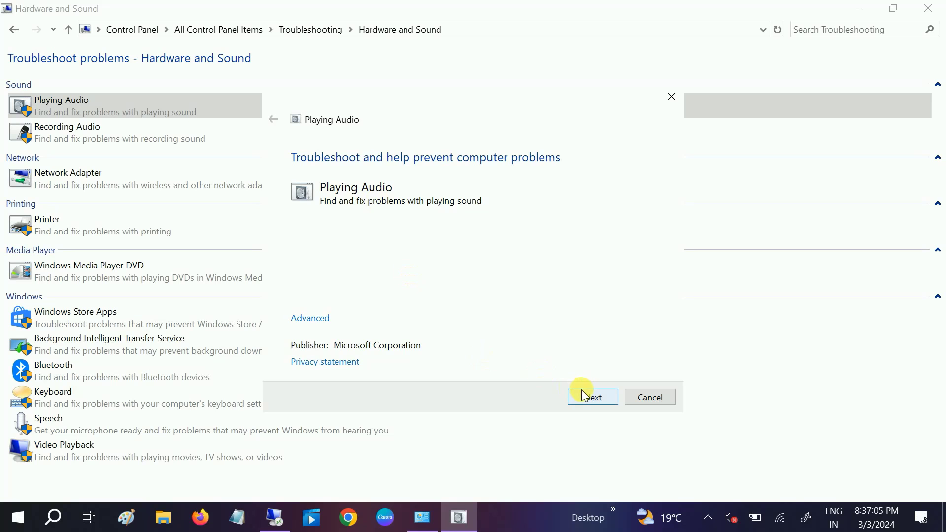
Step: Run audio problem detection on the Headphones - JBL GO Stereo device
{"action": "left_click", "coordinate": [586, 397]}
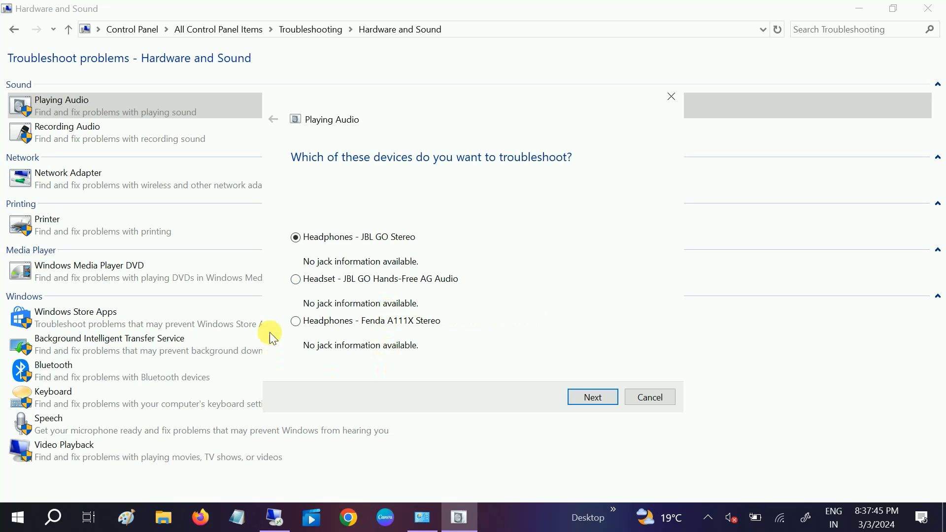
{"action": "left_click", "coordinate": [580, 394]}
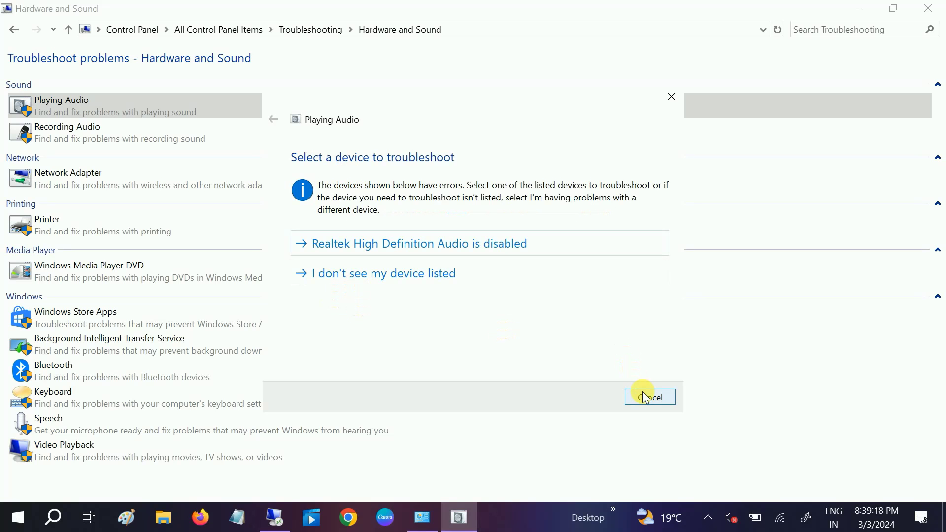
Step: Apply the fix for disabled Realtek High Definition Audio, then close the troubleshooter and Control Panel
{"action": "left_click", "coordinate": [394, 243]}
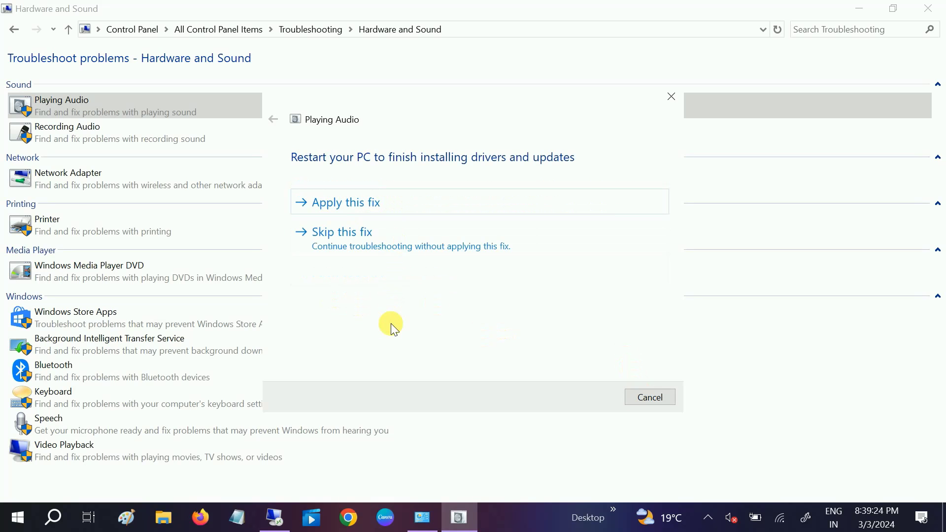
{"action": "left_click", "coordinate": [395, 211]}
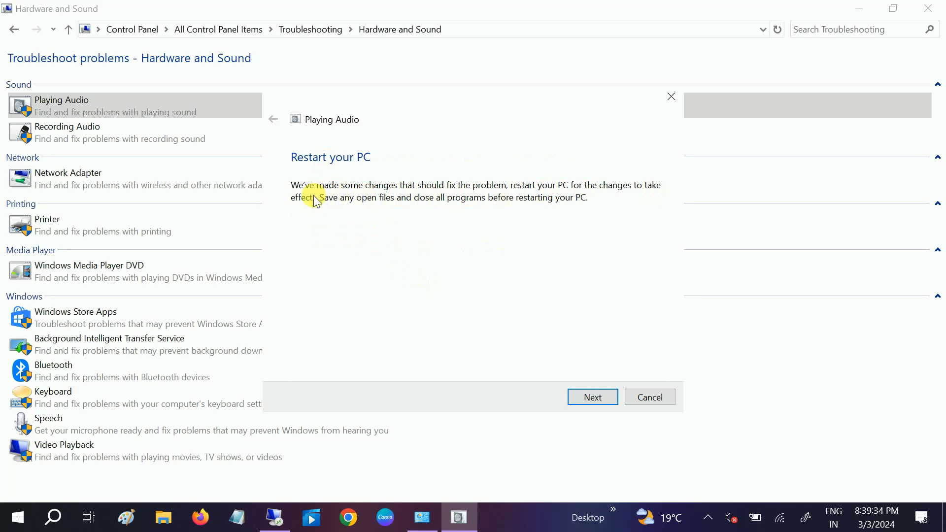
{"action": "left_click", "coordinate": [593, 399]}
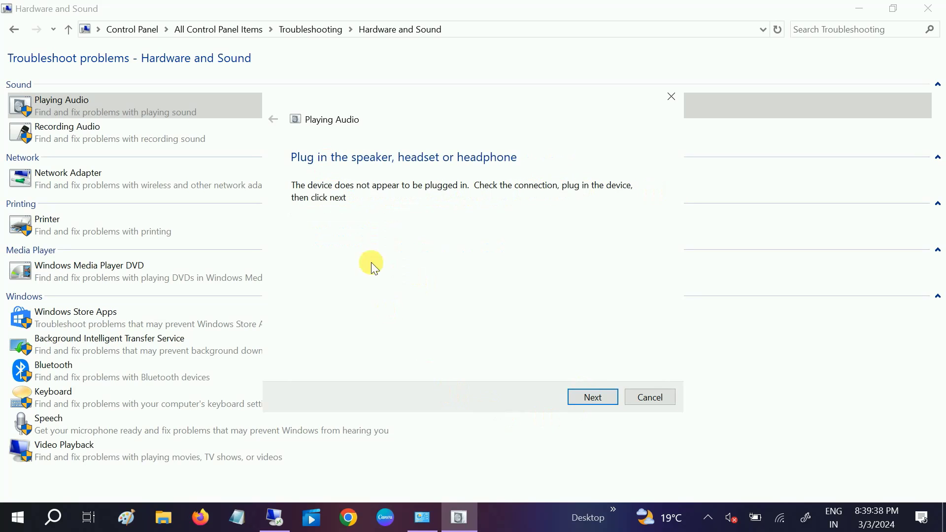
{"action": "left_click", "coordinate": [592, 397]}
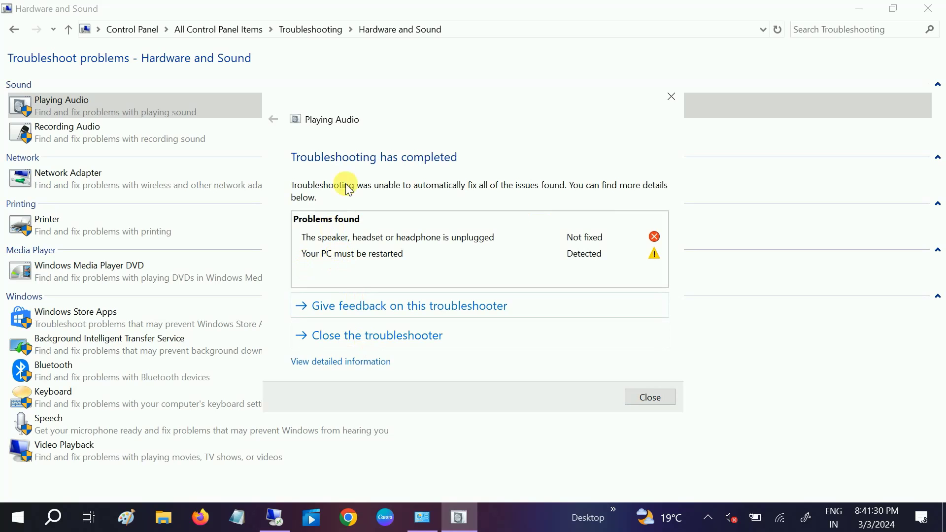
{"action": "left_click", "coordinate": [662, 398]}
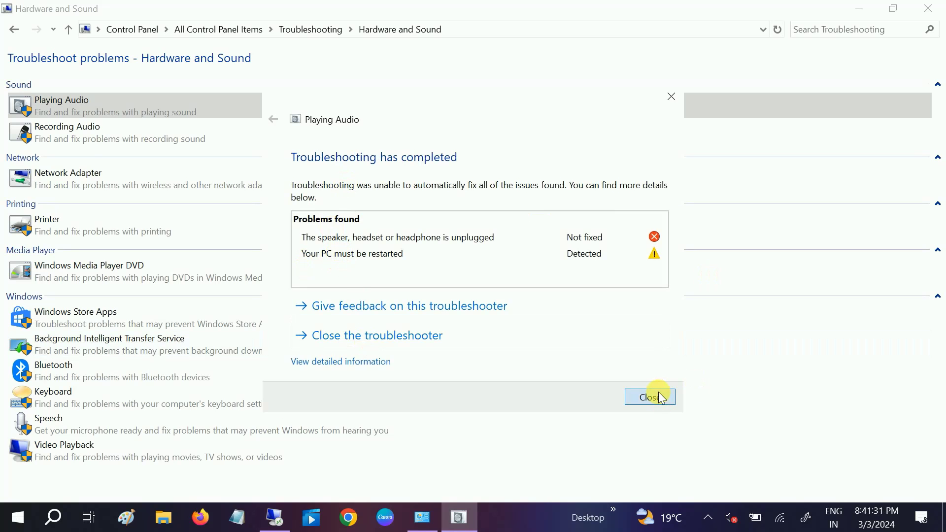
{"action": "left_click", "coordinate": [928, 18]}
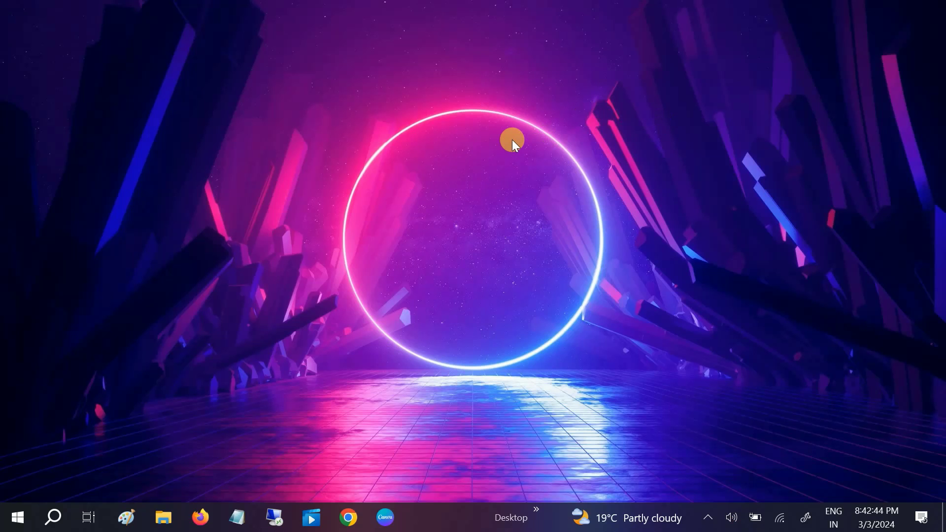
Step: Set the Realtek speaker volume to 81, then open Windows search
{"action": "left_click", "coordinate": [731, 517]}
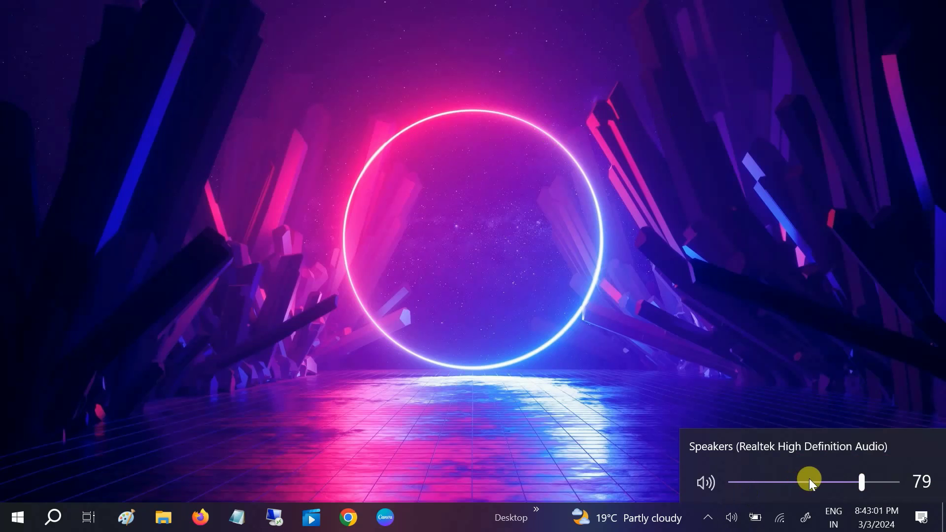
{"action": "left_click_drag", "start_coordinate": [810, 480], "coordinate": [867, 485]}
{"action": "left_click", "coordinate": [882, 484]}
{"action": "left_click", "coordinate": [513, 339]}
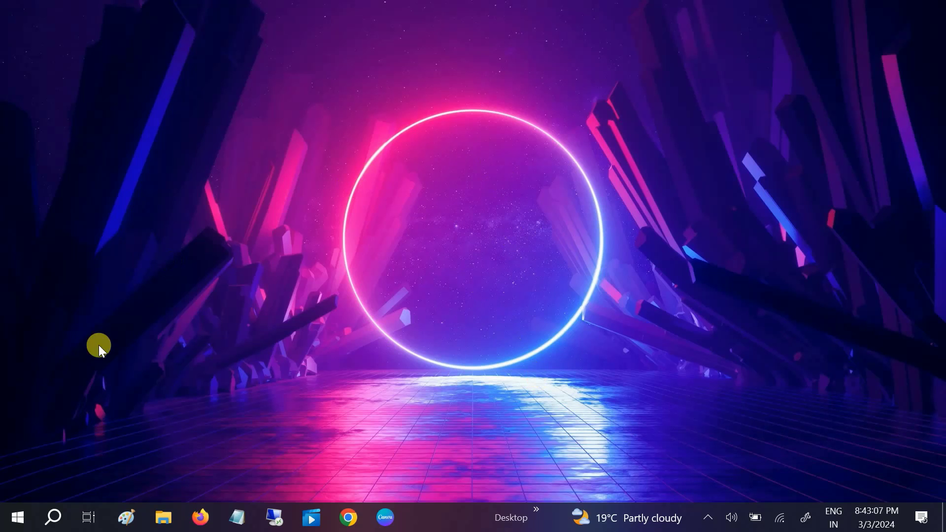
{"action": "left_click", "coordinate": [57, 516]}
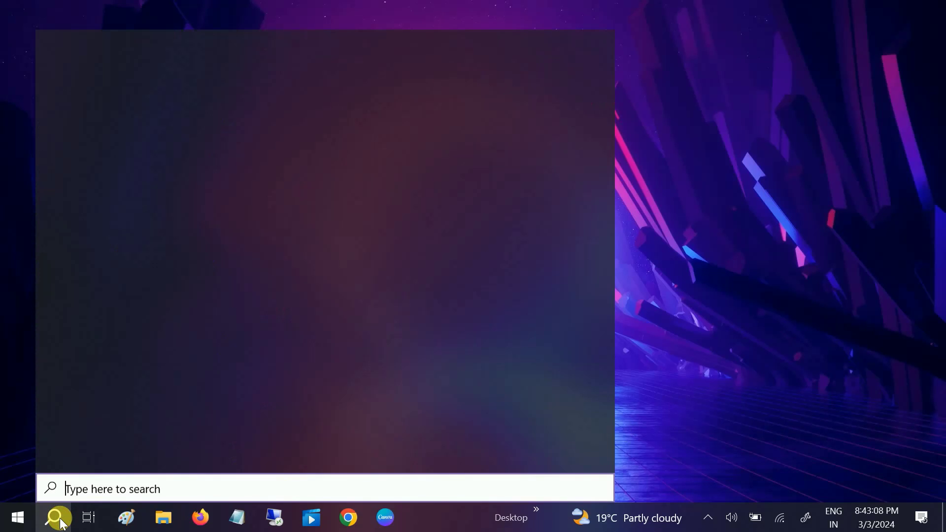
Step: Open Device Manager maximized via 'dev' and expand Sound, video and game controllers to Realtek High Definition Audio
{"action": "type", "text": "dev"}
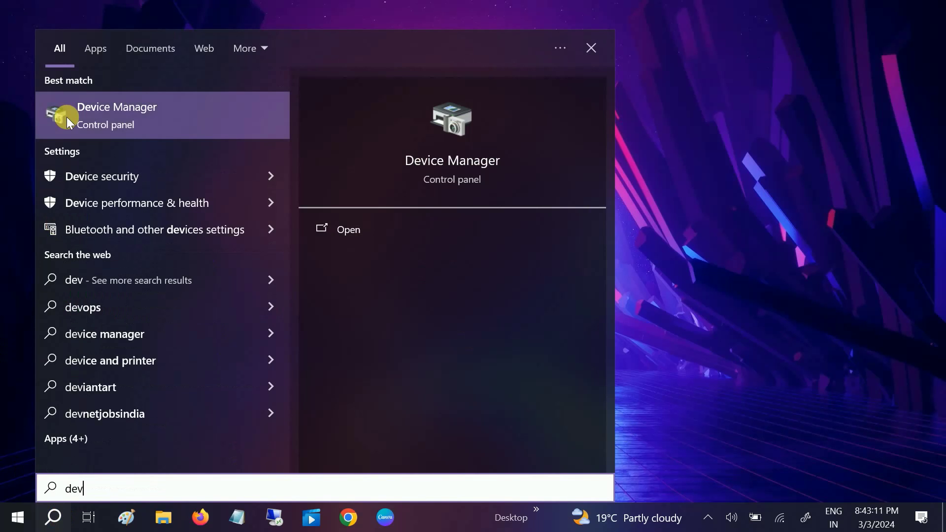
{"action": "left_click", "coordinate": [123, 120]}
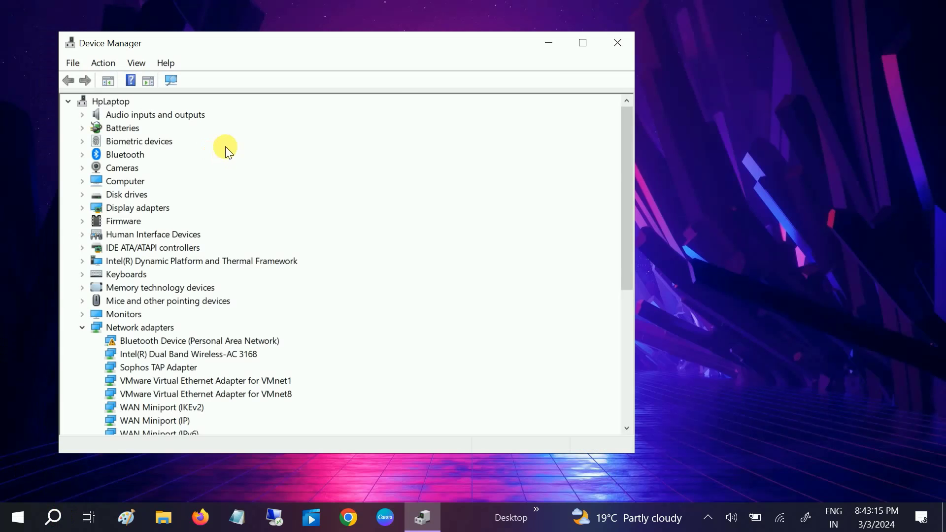
{"action": "left_click", "coordinate": [582, 43]}
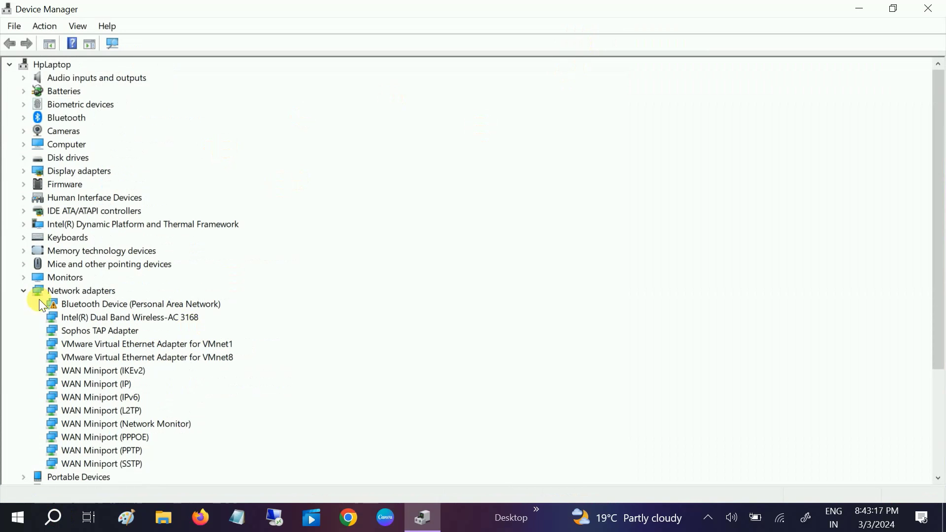
{"action": "left_click", "coordinate": [23, 291]}
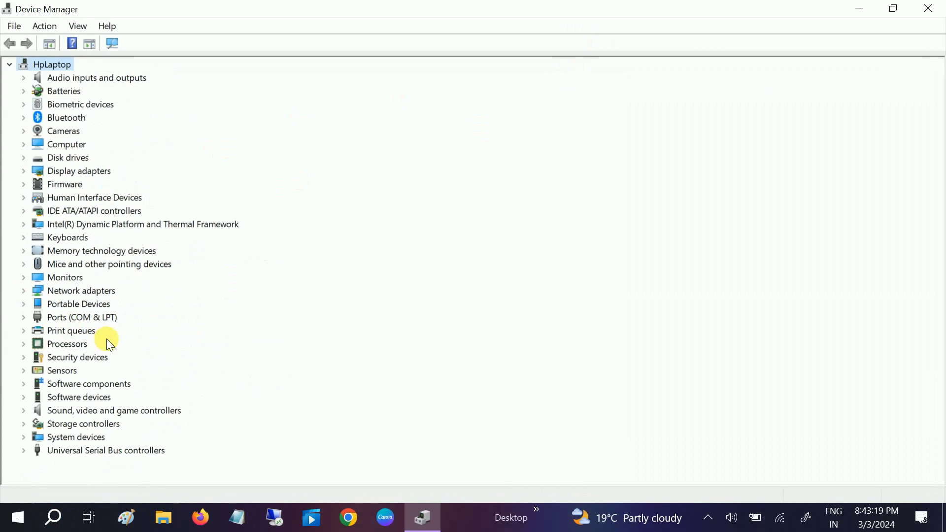
{"action": "left_click", "coordinate": [79, 410]}
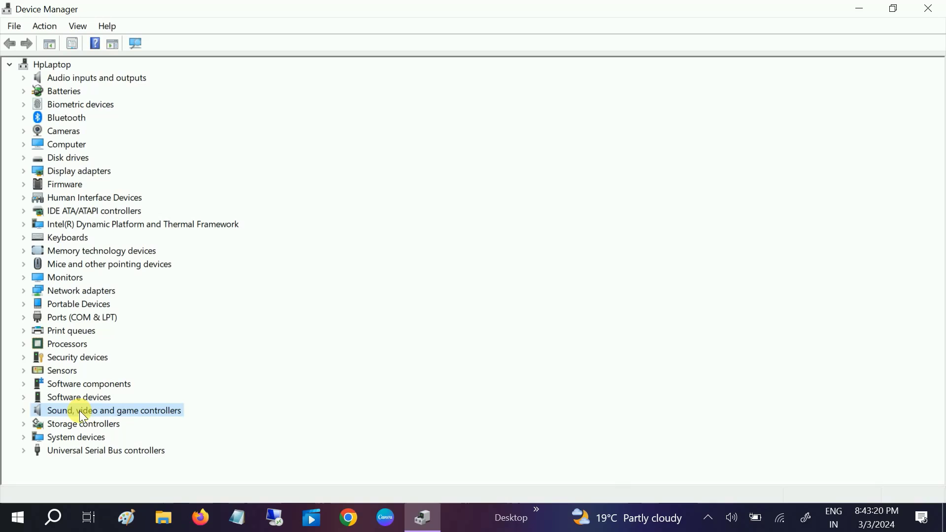
{"action": "left_click", "coordinate": [23, 412]}
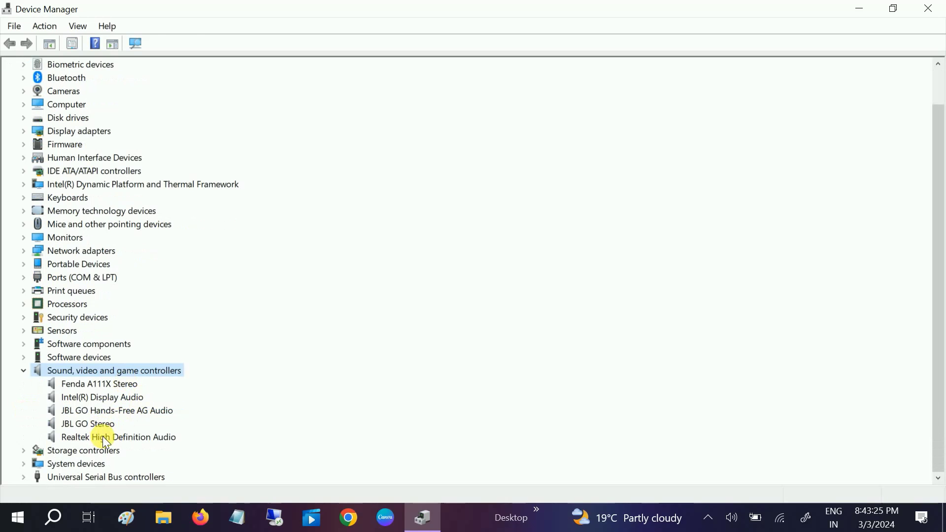
{"action": "left_click", "coordinate": [102, 437]}
Step: Run an automatic driver search for Realtek High Definition Audio, which finds drivers already installed
{"action": "right_click", "coordinate": [113, 439]}
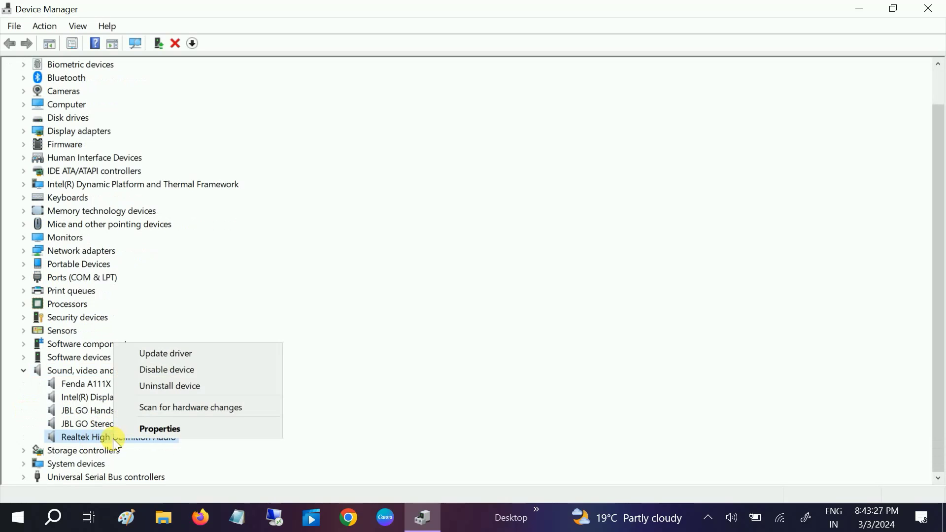
{"action": "left_click", "coordinate": [178, 362]}
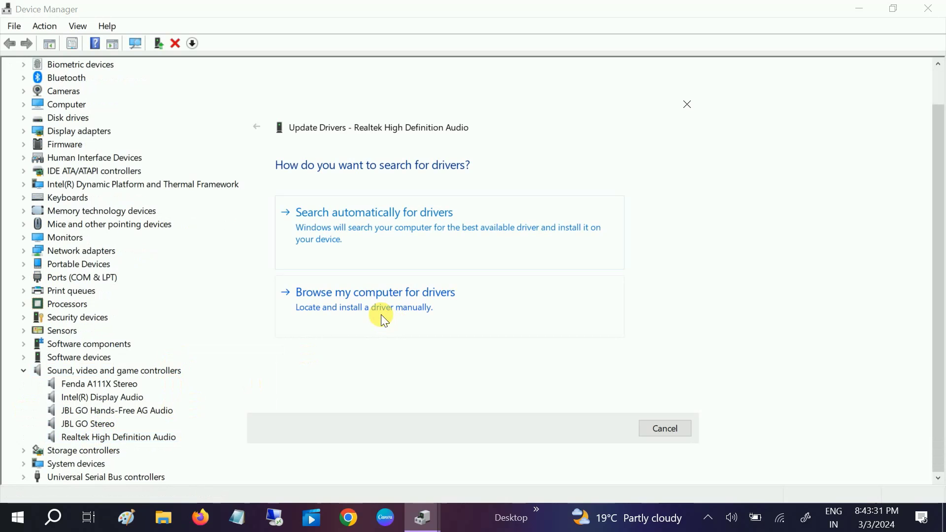
{"action": "left_click", "coordinate": [374, 235]}
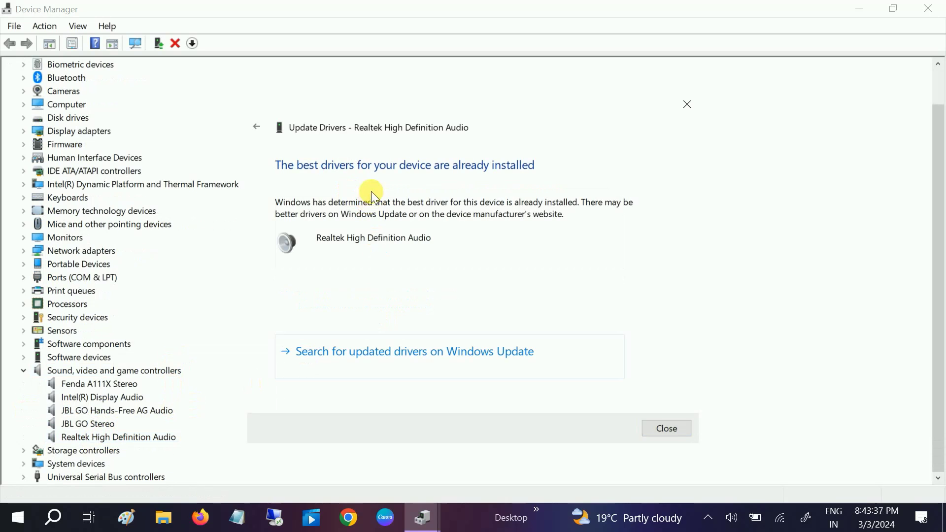
{"action": "left_click", "coordinate": [660, 430]}
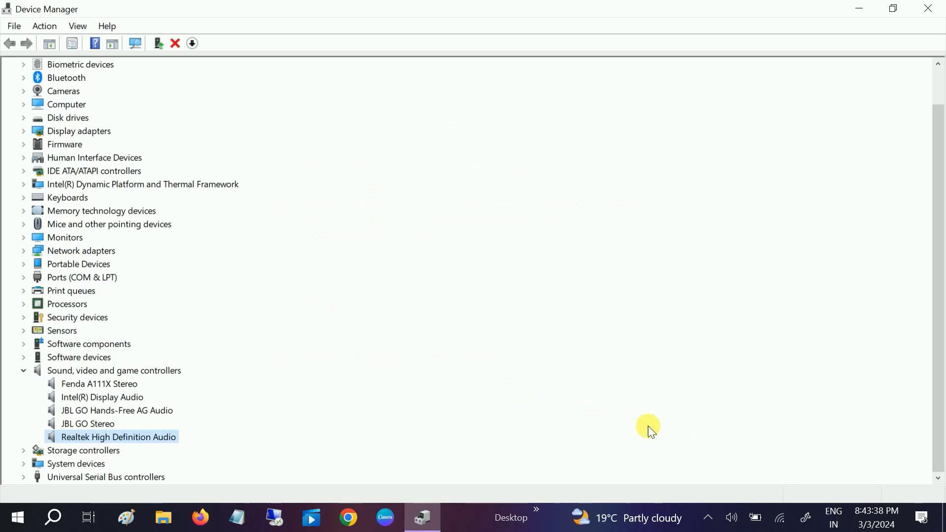
Step: Reinstall the Realtek High Definition Audio driver by picking it from drivers on the computer
{"action": "right_click", "coordinate": [144, 439]}
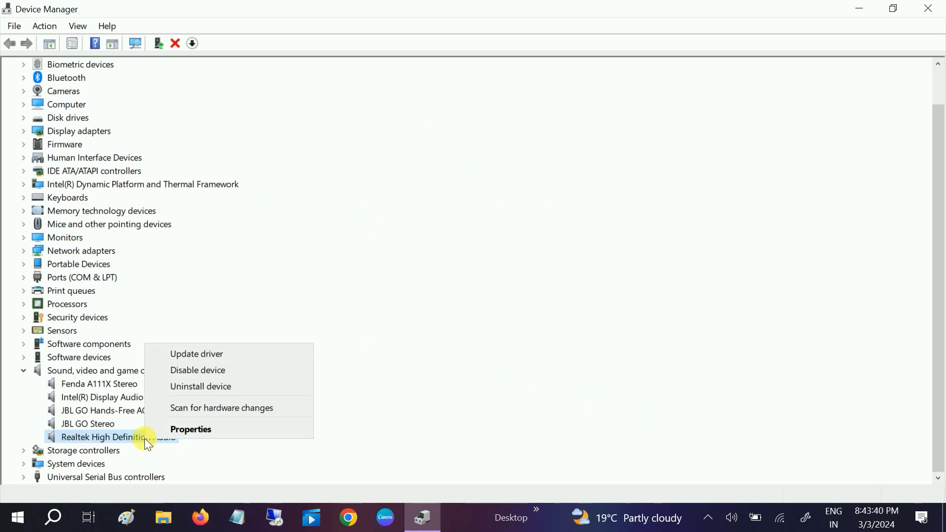
{"action": "left_click", "coordinate": [197, 356]}
{"action": "left_click", "coordinate": [375, 295]}
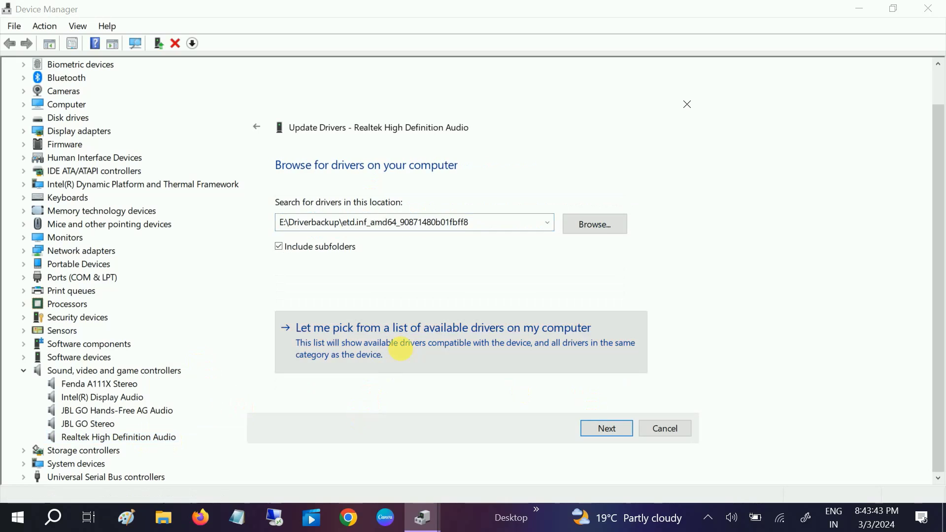
{"action": "left_click", "coordinate": [391, 346]}
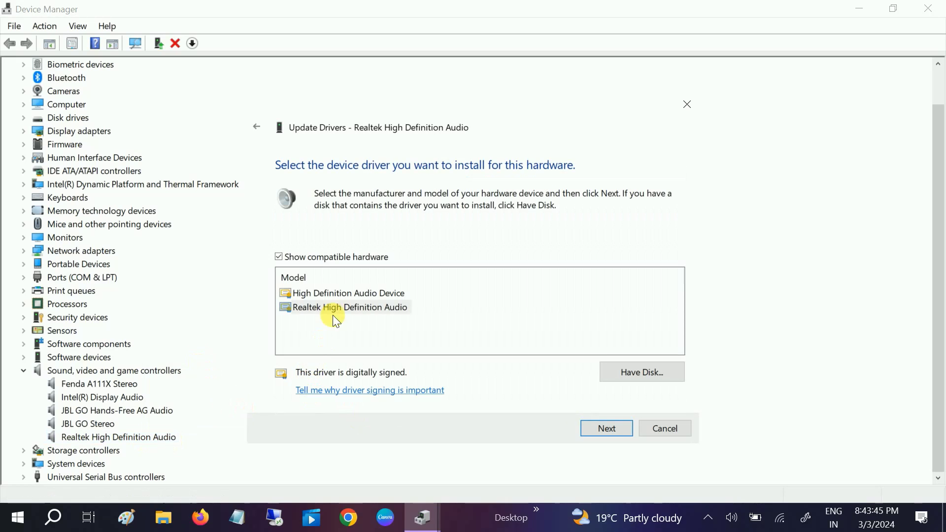
{"action": "left_click", "coordinate": [332, 307]}
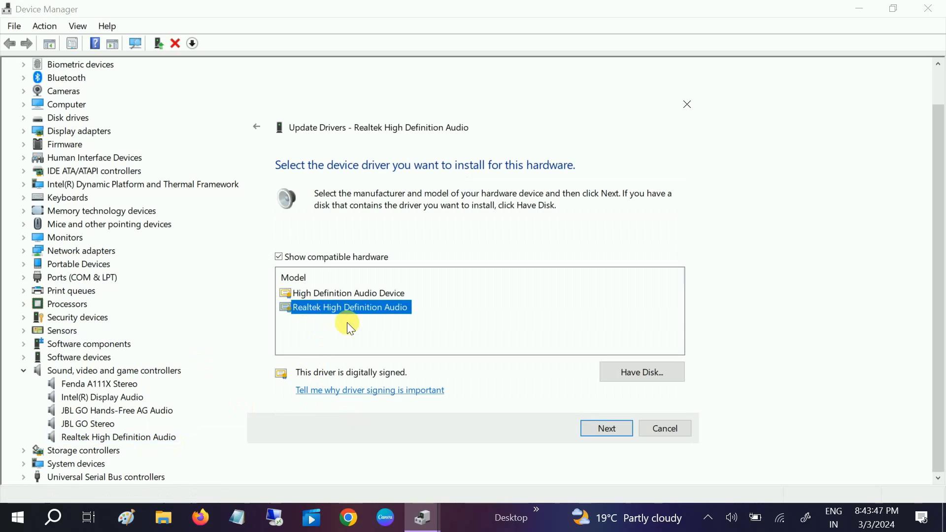
{"action": "left_click", "coordinate": [616, 426]}
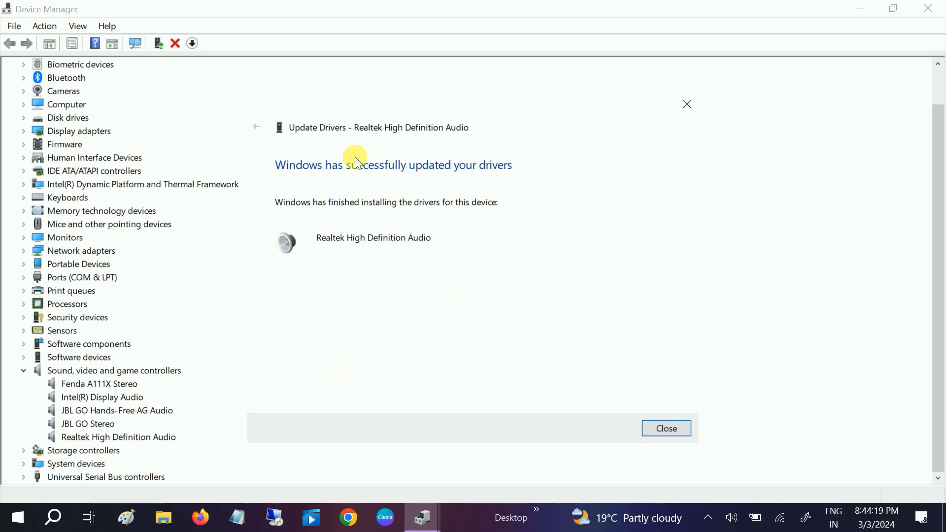
Step: Dismiss the successful update message and scan for hardware changes
{"action": "left_click", "coordinate": [670, 434]}
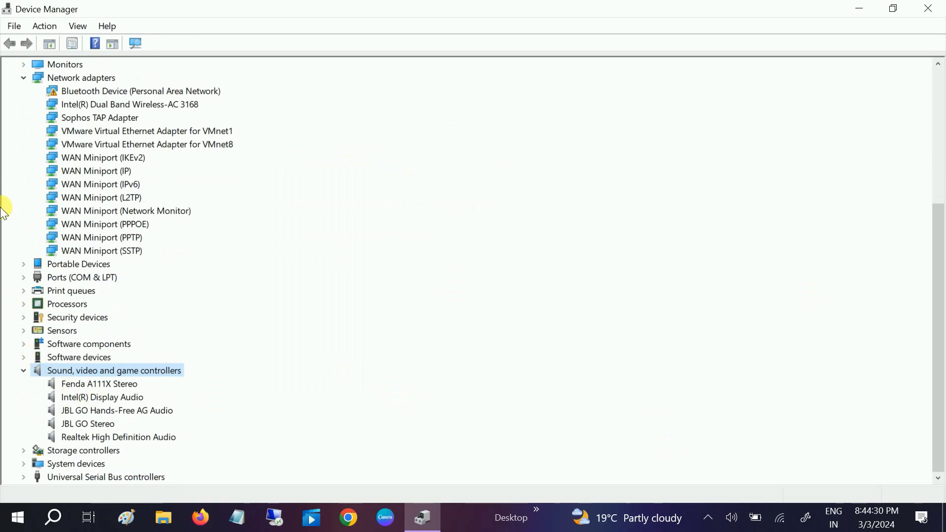
{"action": "left_click", "coordinate": [40, 27]}
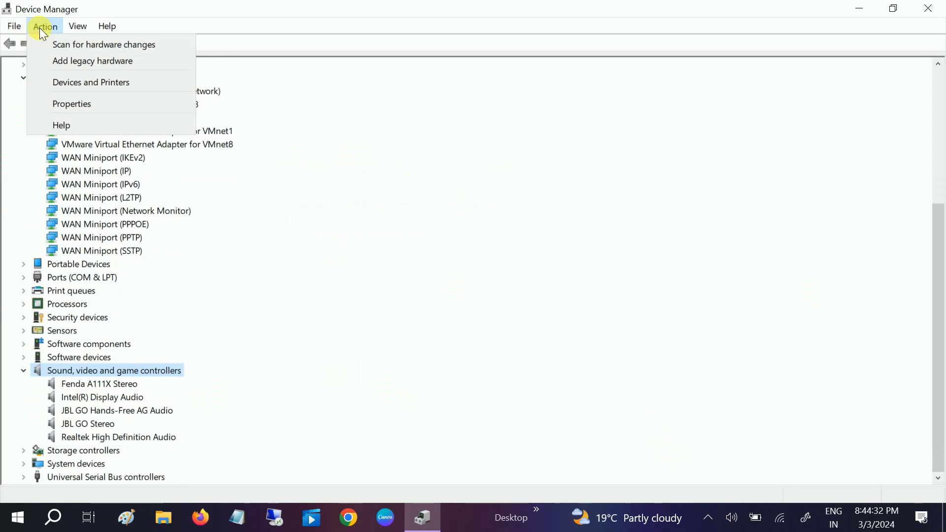
{"action": "left_click", "coordinate": [79, 44]}
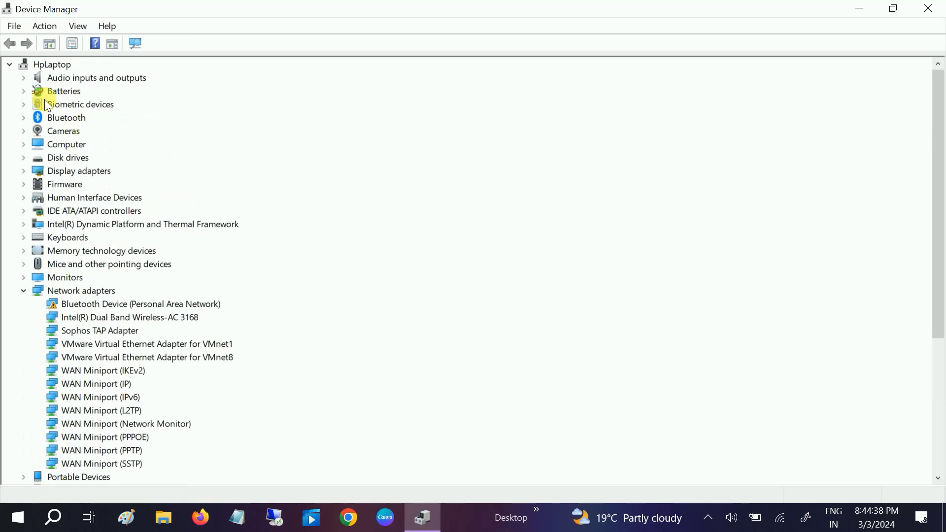
Step: Show hidden devices and inspect the Sound, video and game controllers entries
{"action": "left_click", "coordinate": [49, 65]}
{"action": "left_click", "coordinate": [74, 25]}
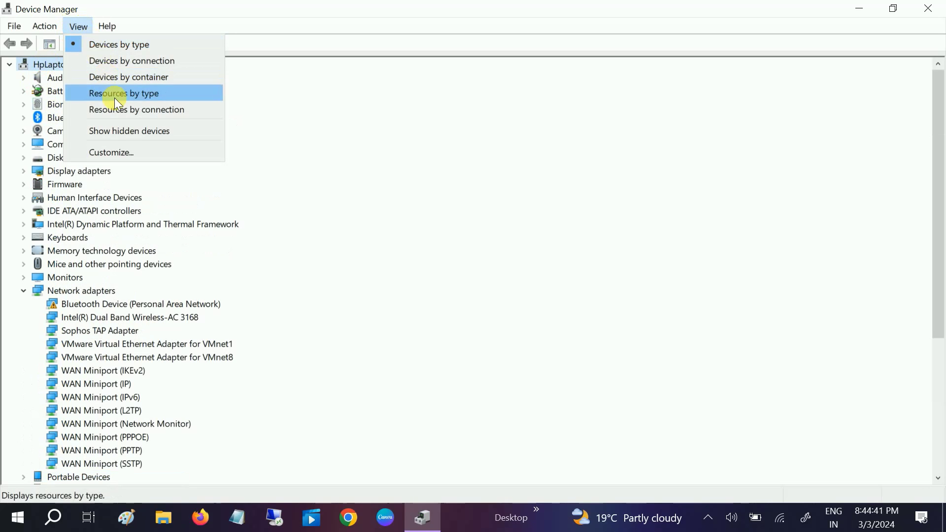
{"action": "left_click", "coordinate": [113, 132]}
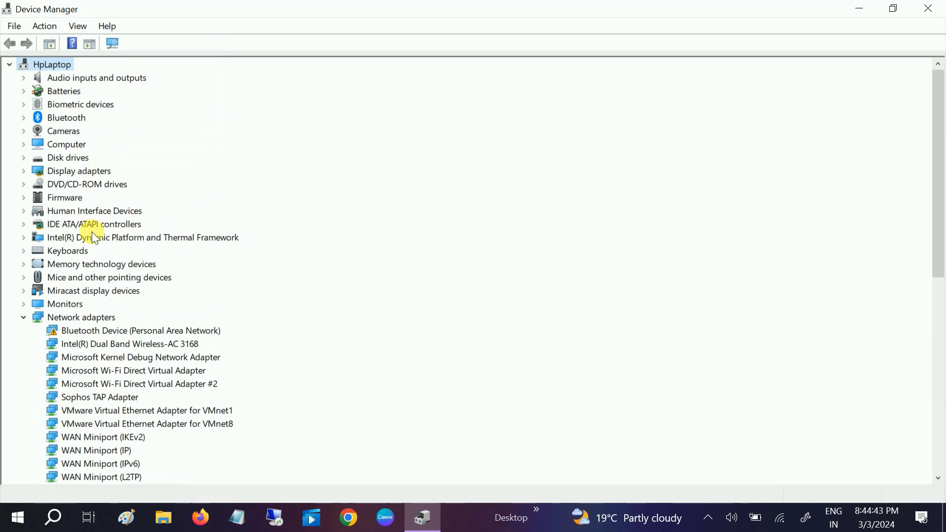
{"action": "left_click", "coordinate": [20, 318]}
{"action": "scroll", "coordinate": [54, 360], "scroll_direction": "down", "scroll_amount": 2}
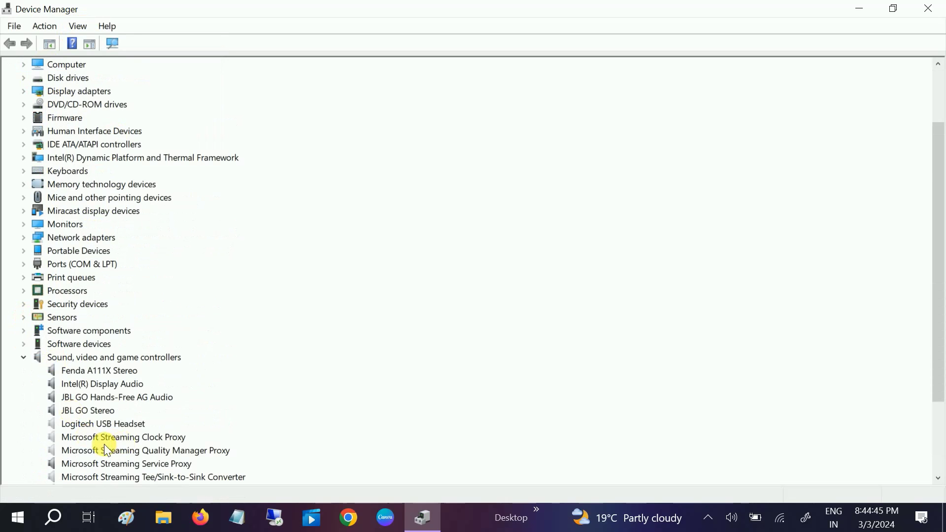
{"action": "scroll", "coordinate": [101, 440], "scroll_direction": "down", "scroll_amount": 2}
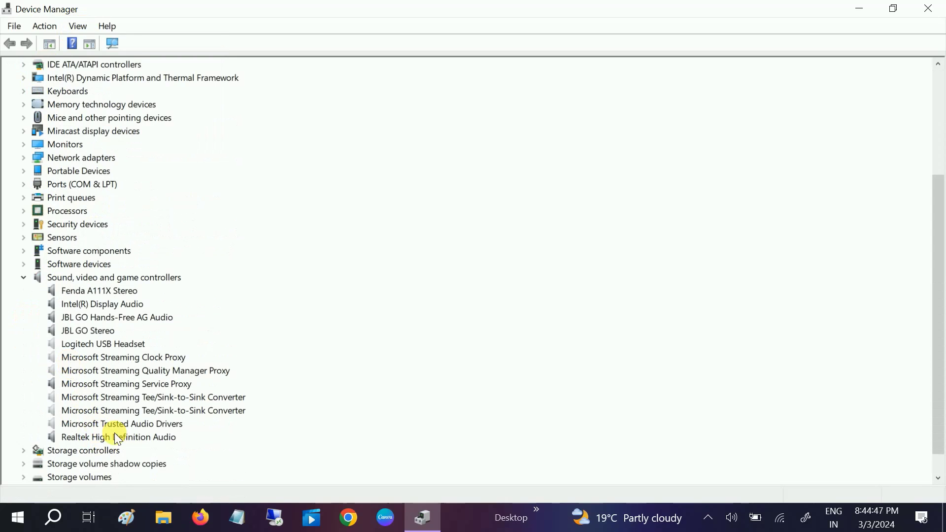
{"action": "left_click", "coordinate": [107, 438]}
{"action": "scroll", "coordinate": [57, 112], "scroll_direction": "up", "scroll_amount": 4}
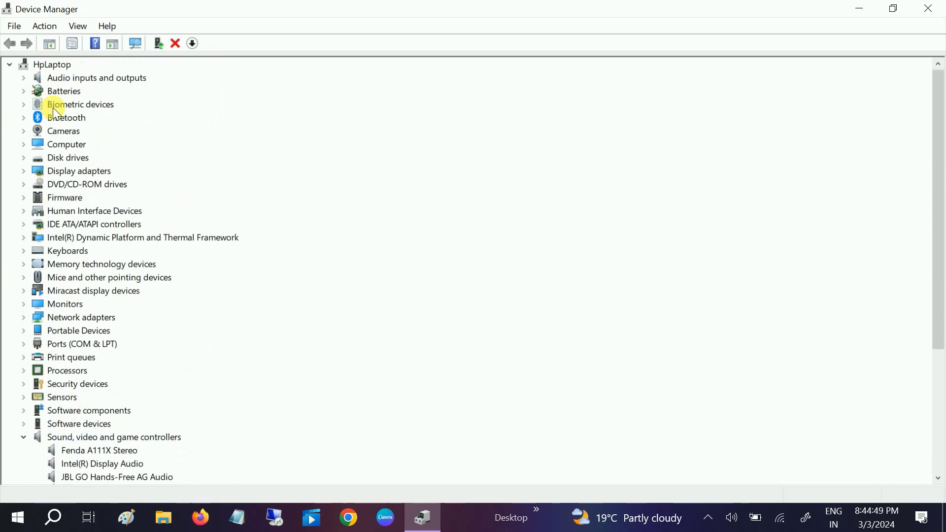
{"action": "left_click", "coordinate": [49, 67]}
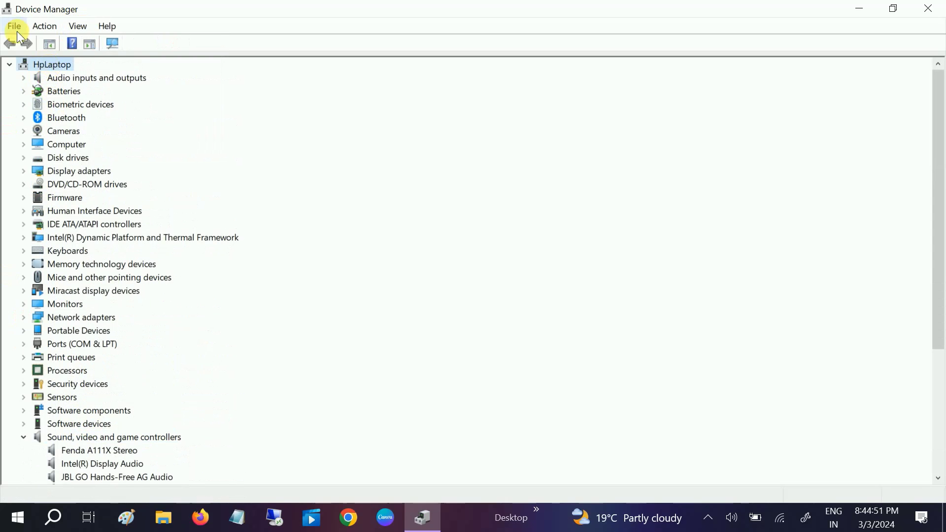
Step: Start the Add legacy hardware wizard and advance to the hardware type choice
{"action": "left_click", "coordinate": [45, 30]}
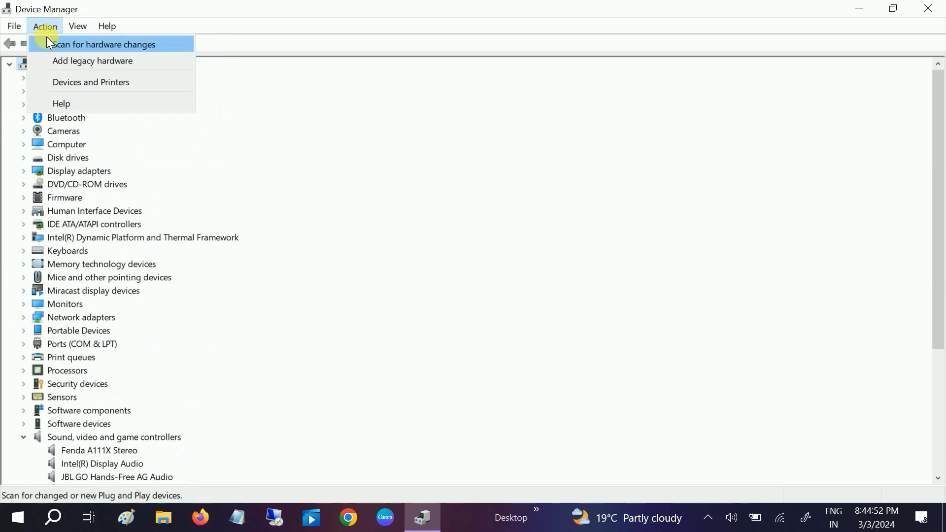
{"action": "left_click", "coordinate": [122, 159]}
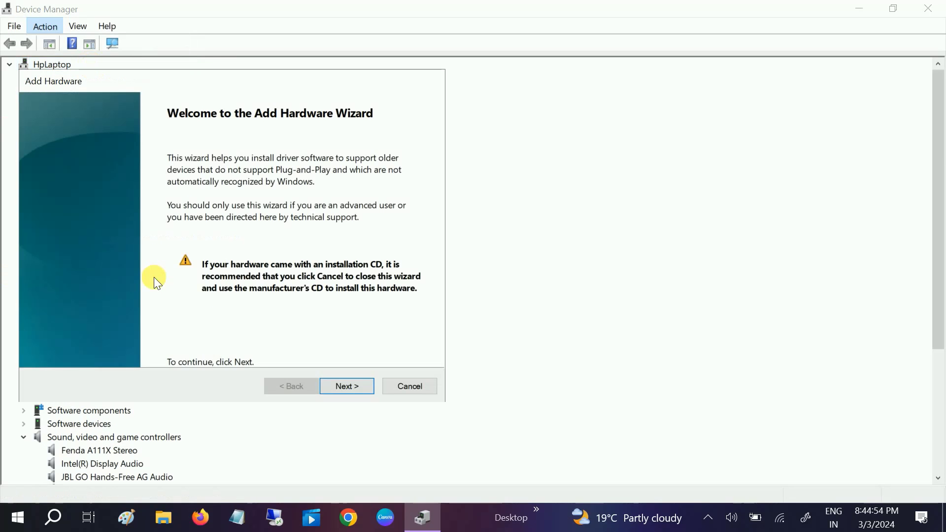
{"action": "left_click", "coordinate": [345, 386]}
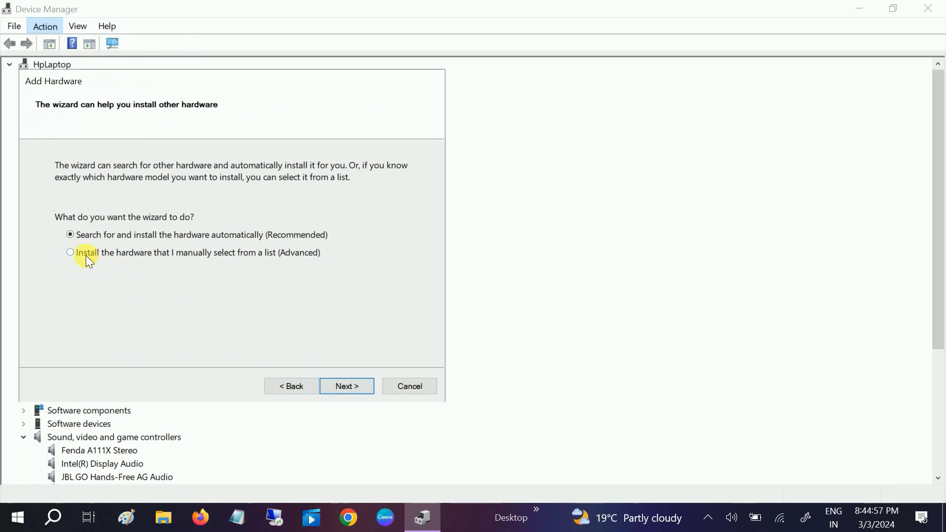
{"action": "left_click", "coordinate": [352, 384]}
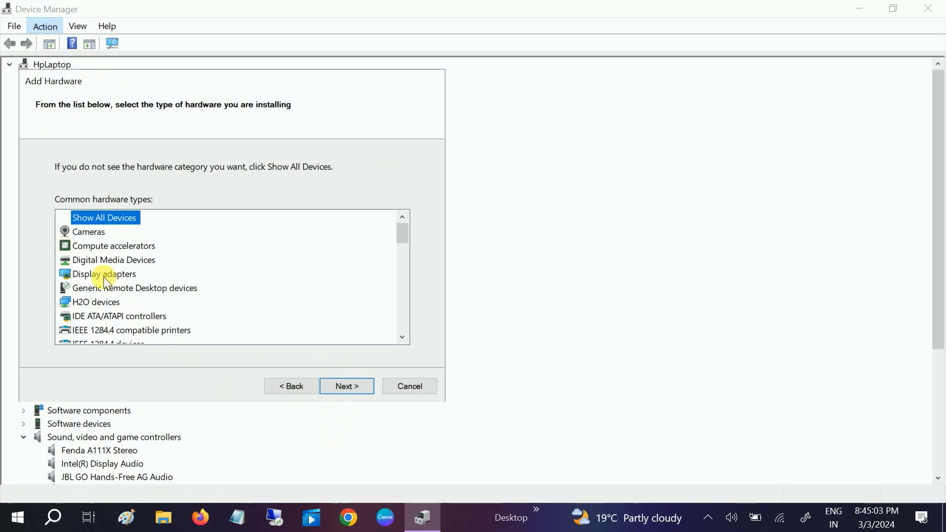
Step: Pick Sound, video and game controllers as the hardware type and continue to driver selection
{"action": "scroll", "coordinate": [103, 276], "scroll_direction": "down", "scroll_amount": 1}
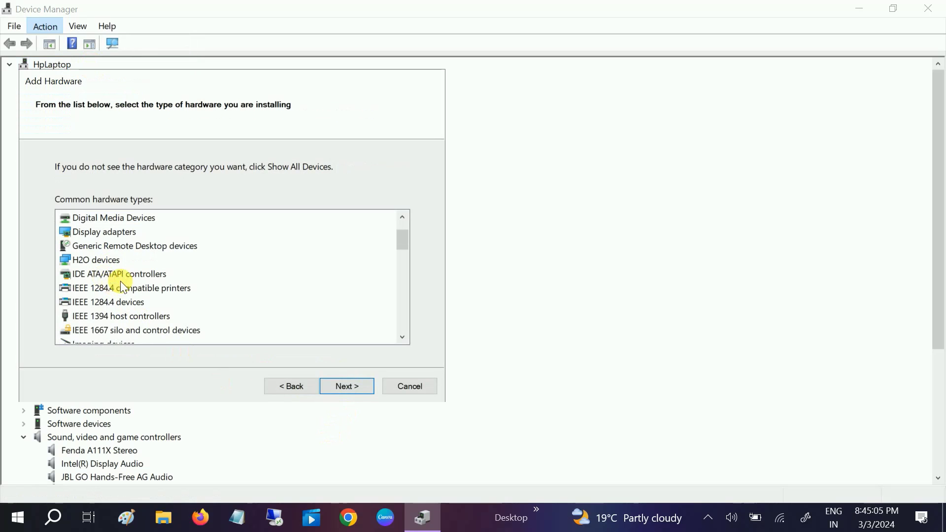
{"action": "scroll", "coordinate": [125, 285], "scroll_direction": "down", "scroll_amount": 1}
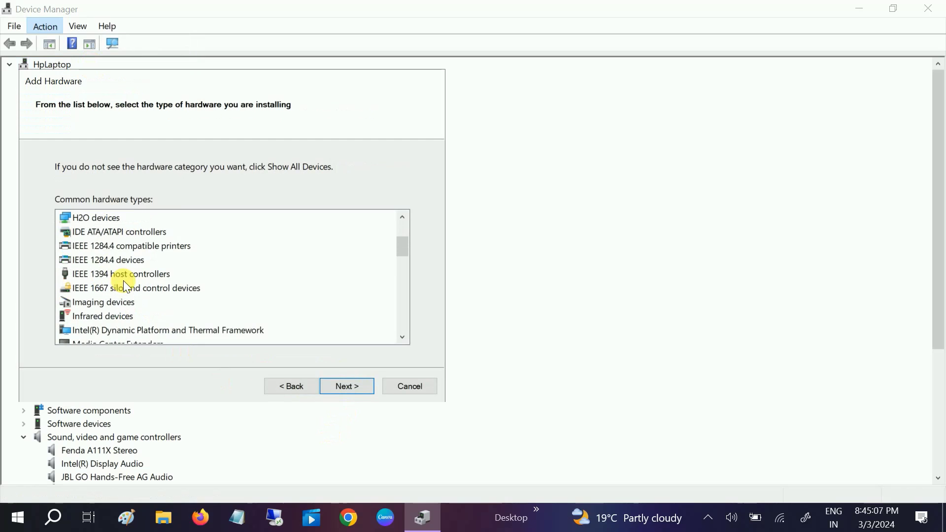
{"action": "scroll", "coordinate": [125, 285], "scroll_direction": "down", "scroll_amount": 4}
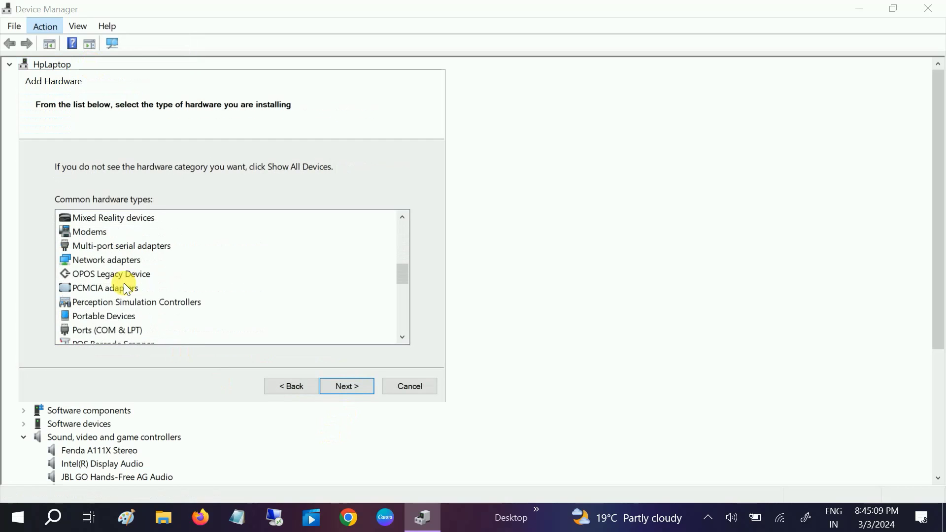
{"action": "scroll", "coordinate": [125, 286], "scroll_direction": "down", "scroll_amount": 5}
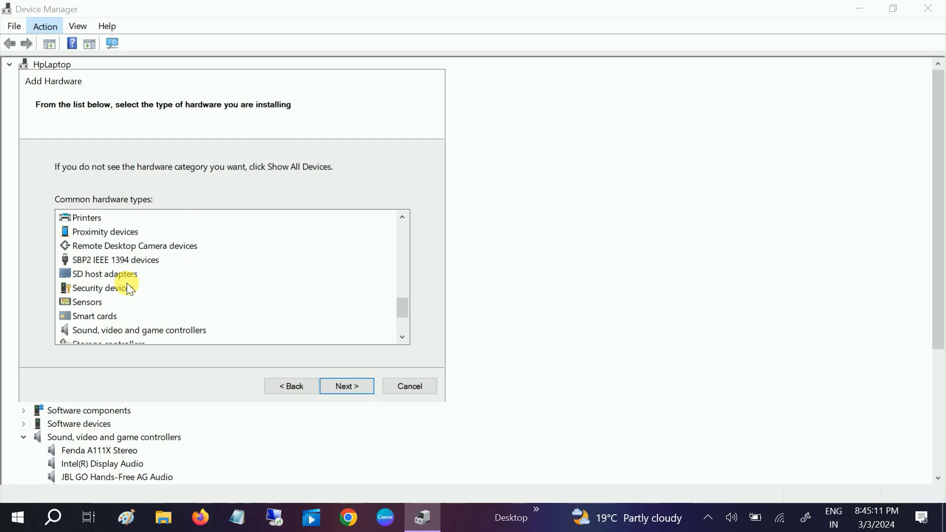
{"action": "scroll", "coordinate": [126, 282], "scroll_direction": "down", "scroll_amount": 1}
{"action": "left_click", "coordinate": [146, 291]}
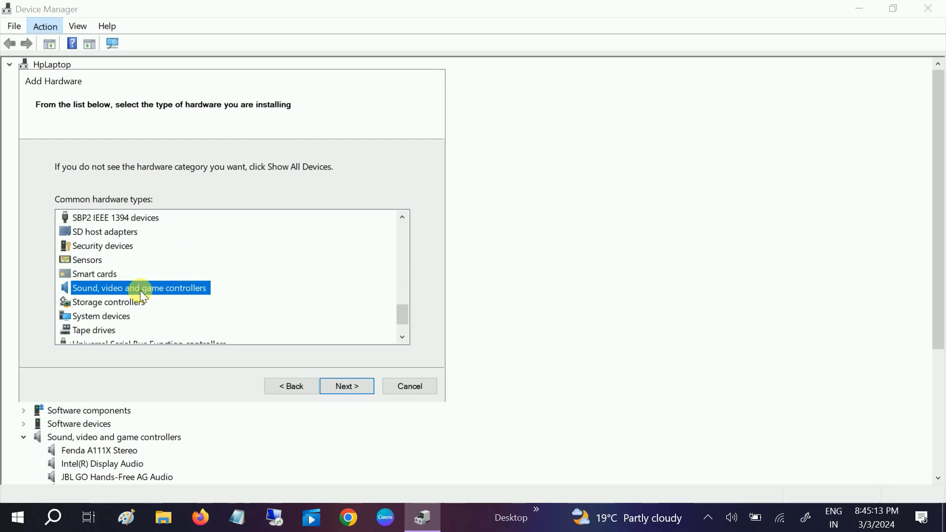
{"action": "left_click", "coordinate": [345, 385]}
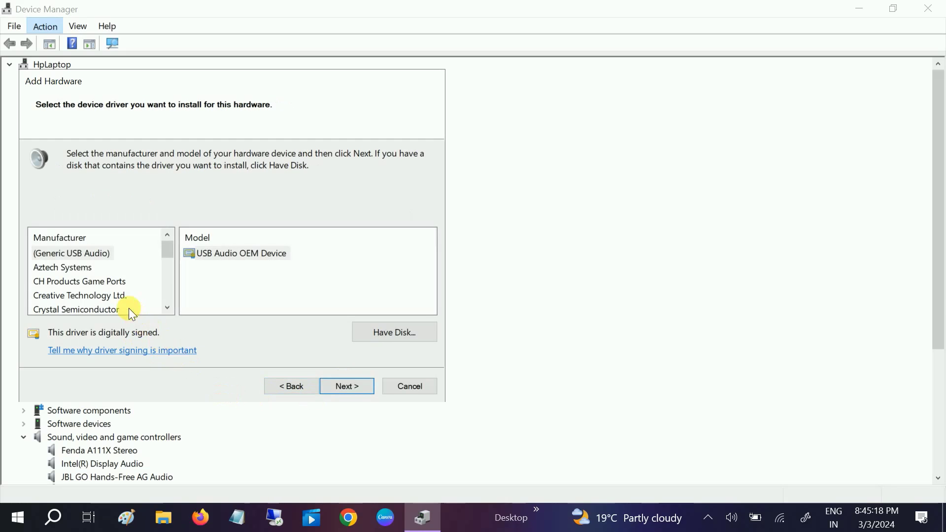
Step: Install Realtek High Definition Audio from the Realtek manufacturer list, then close the wizard after Code 10
{"action": "scroll", "coordinate": [88, 258], "scroll_direction": "down", "scroll_amount": 1}
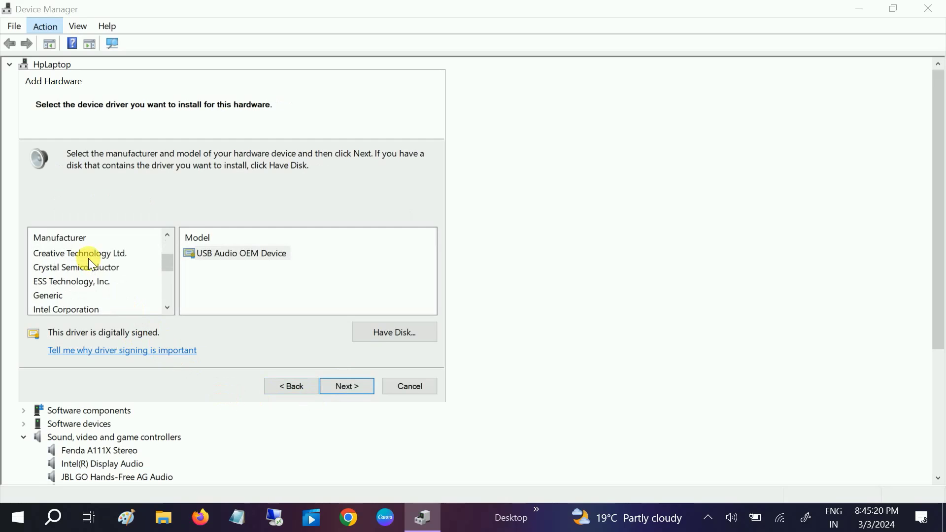
{"action": "scroll", "coordinate": [88, 258], "scroll_direction": "down", "scroll_amount": 1}
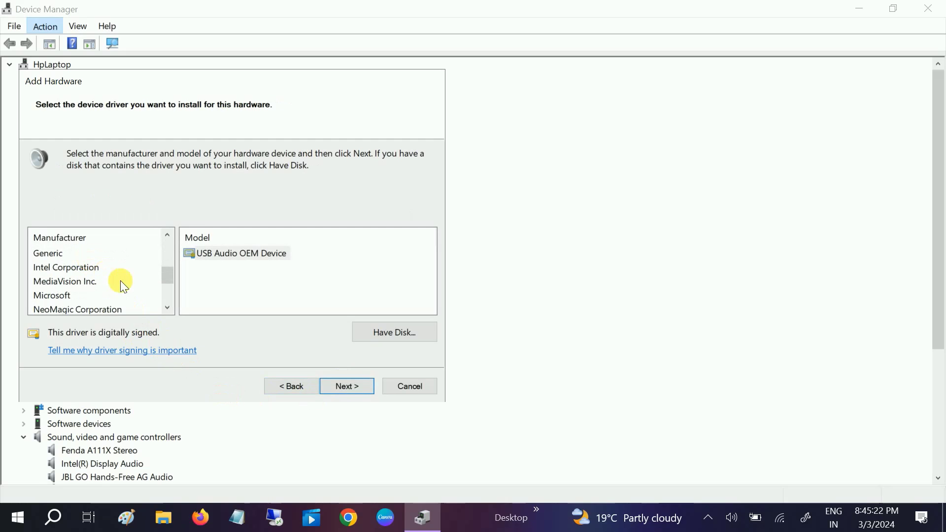
{"action": "scroll", "coordinate": [120, 283], "scroll_direction": "down", "scroll_amount": 1}
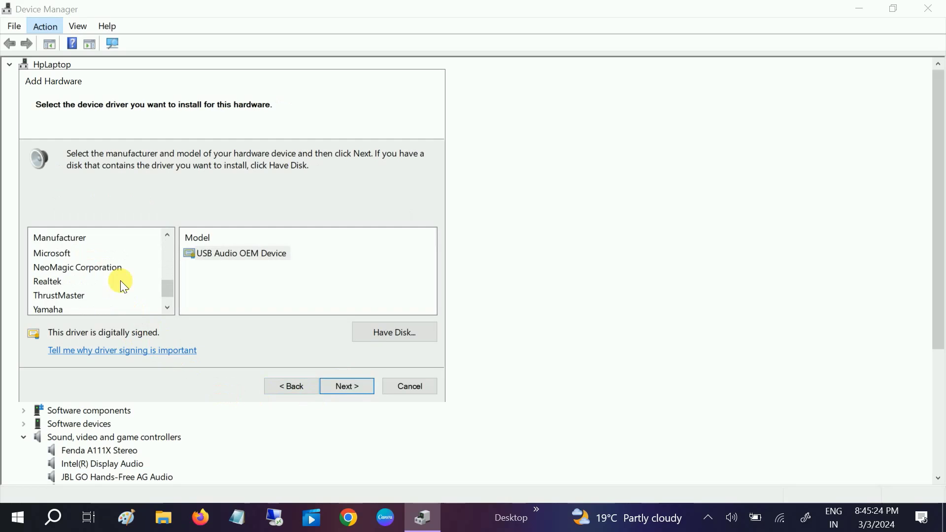
{"action": "left_click", "coordinate": [56, 286]}
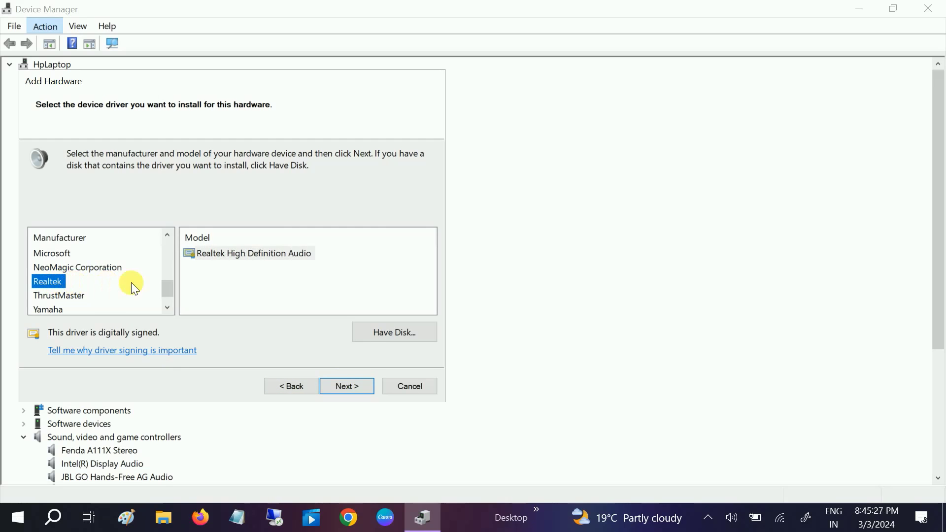
{"action": "left_click", "coordinate": [350, 389]}
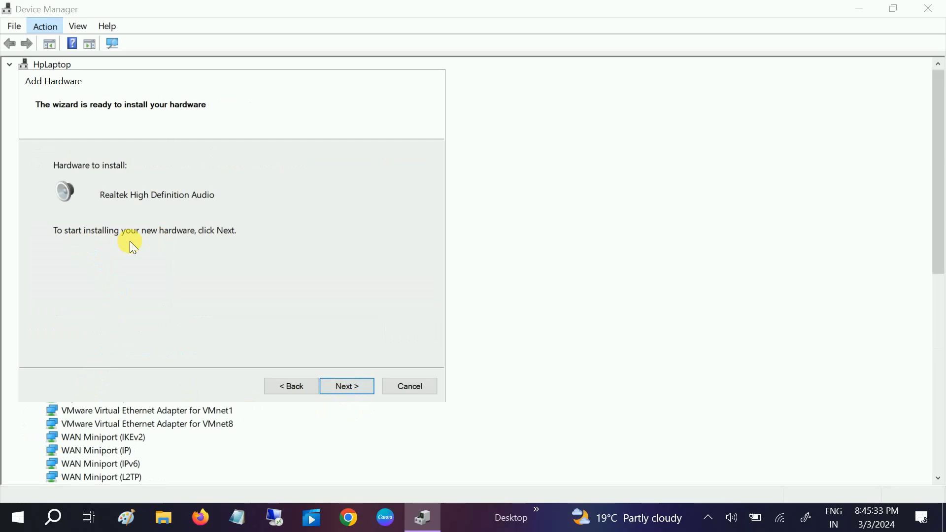
{"action": "left_click", "coordinate": [339, 386]}
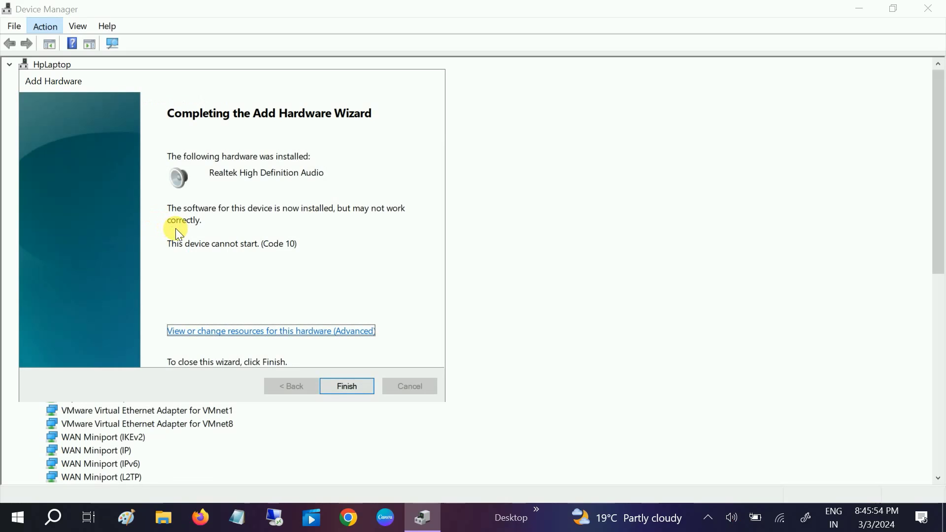
{"action": "left_click", "coordinate": [352, 389]}
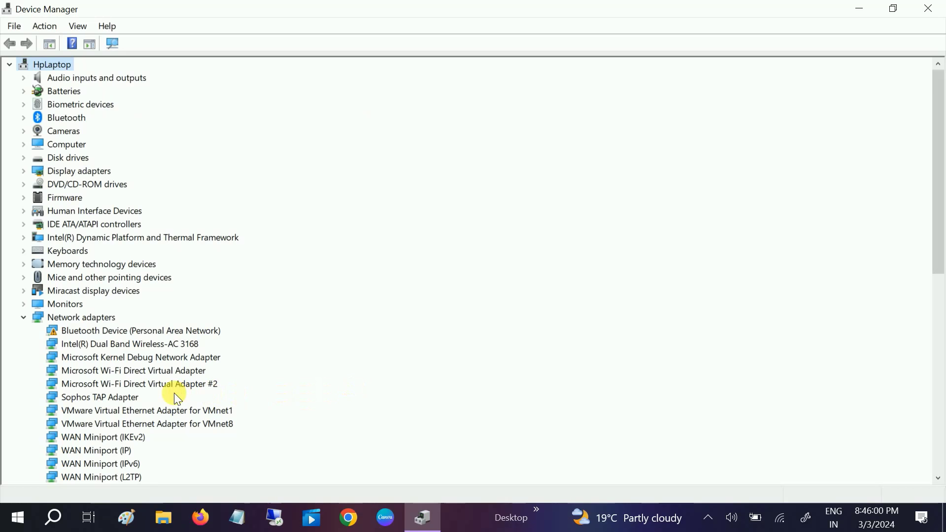
Step: Search automatically for a newer driver for the flagged Realtek High Definition Audio device, then switch to Chrome
{"action": "scroll", "coordinate": [64, 315], "scroll_direction": "down", "scroll_amount": 1}
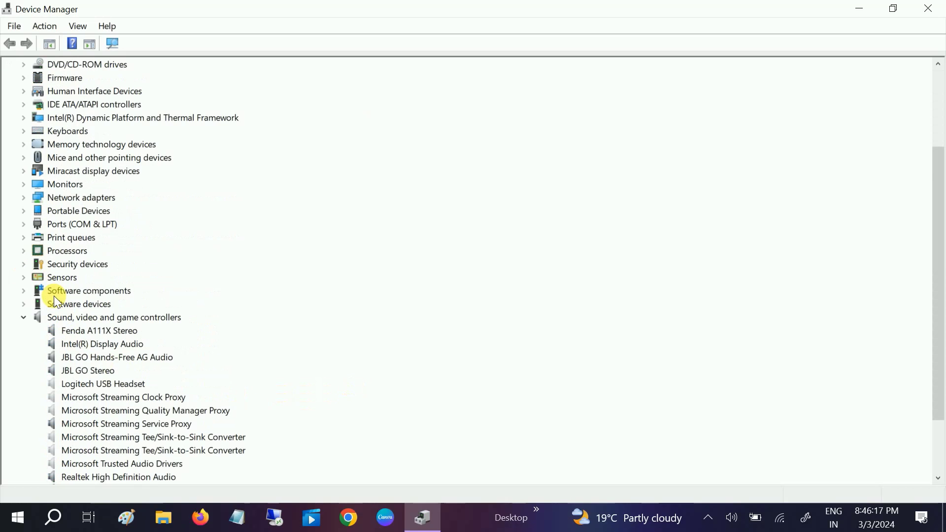
{"action": "scroll", "coordinate": [54, 296], "scroll_direction": "down", "scroll_amount": 2}
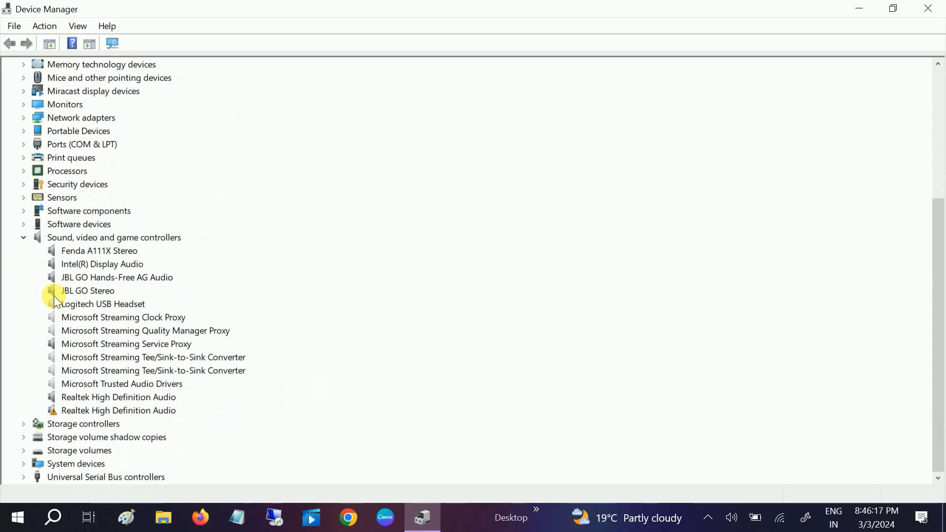
{"action": "left_click", "coordinate": [99, 413]}
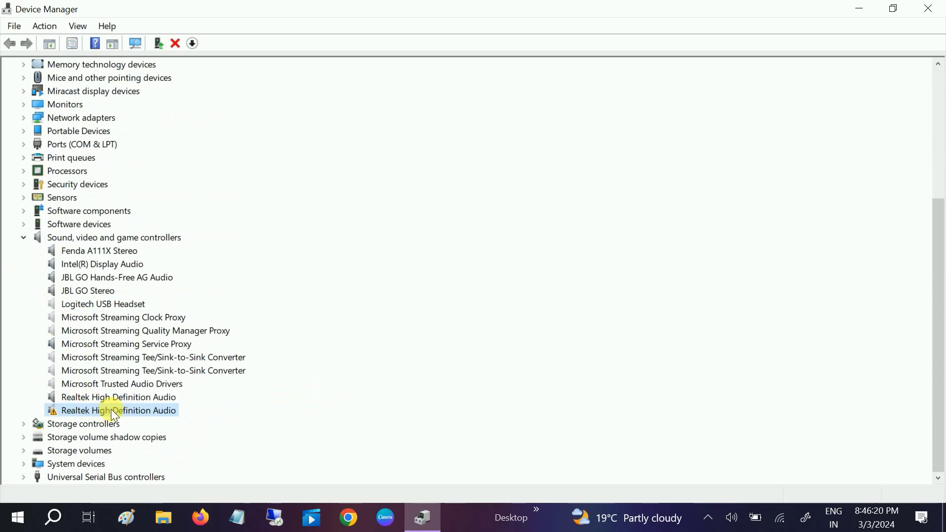
{"action": "right_click", "coordinate": [112, 410]}
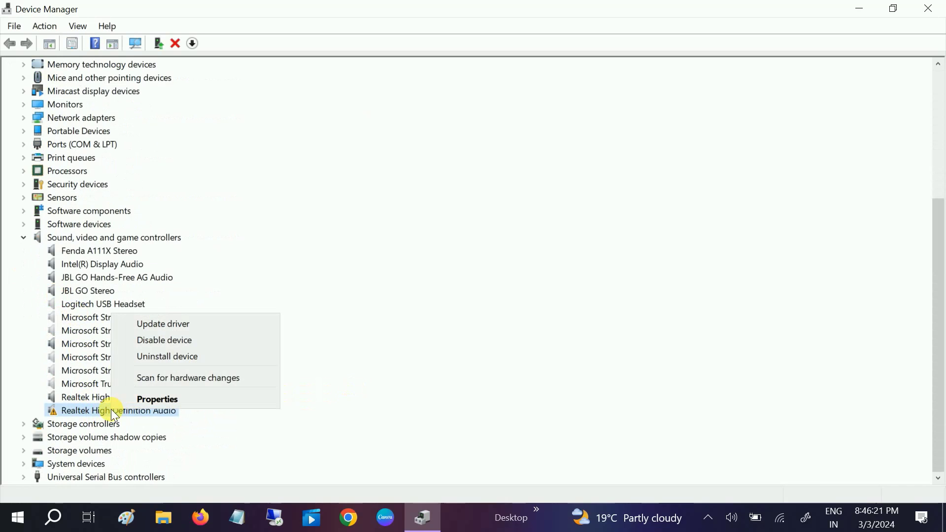
{"action": "left_click", "coordinate": [173, 325]}
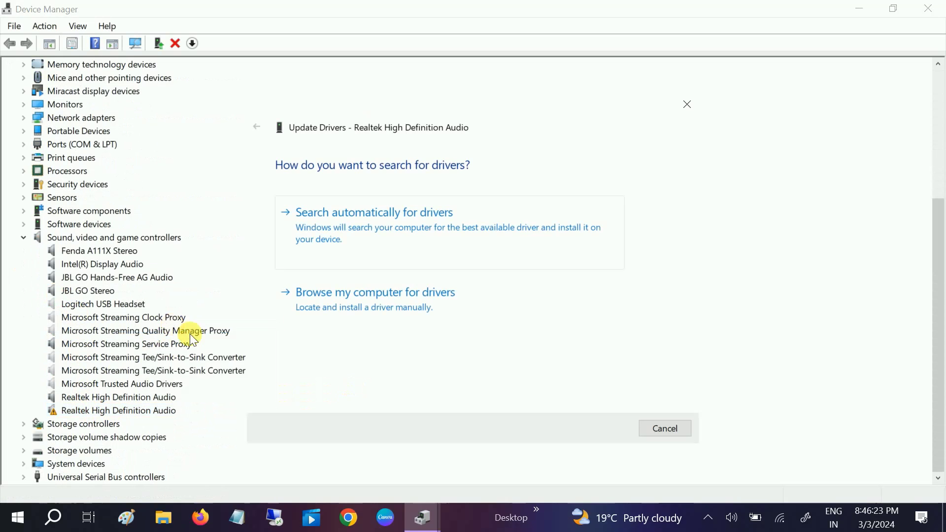
{"action": "left_click", "coordinate": [398, 238]}
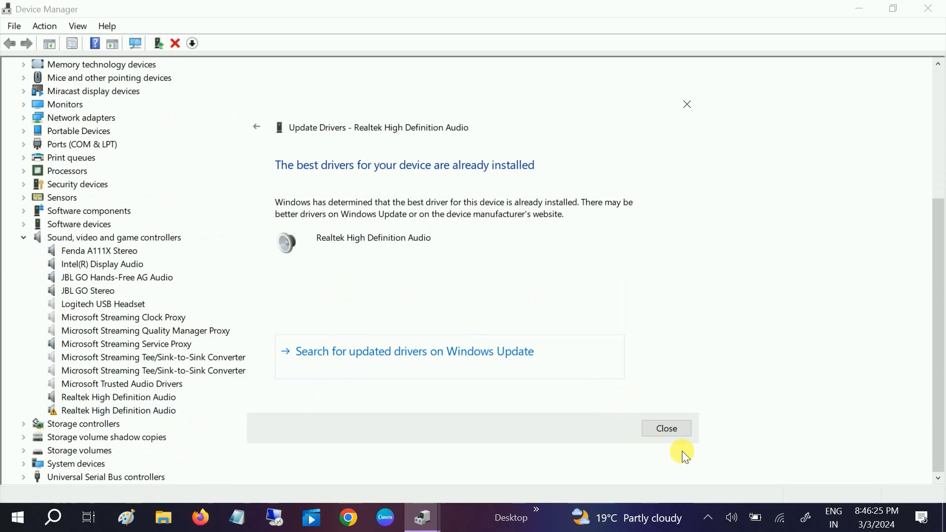
{"action": "left_click", "coordinate": [666, 428]}
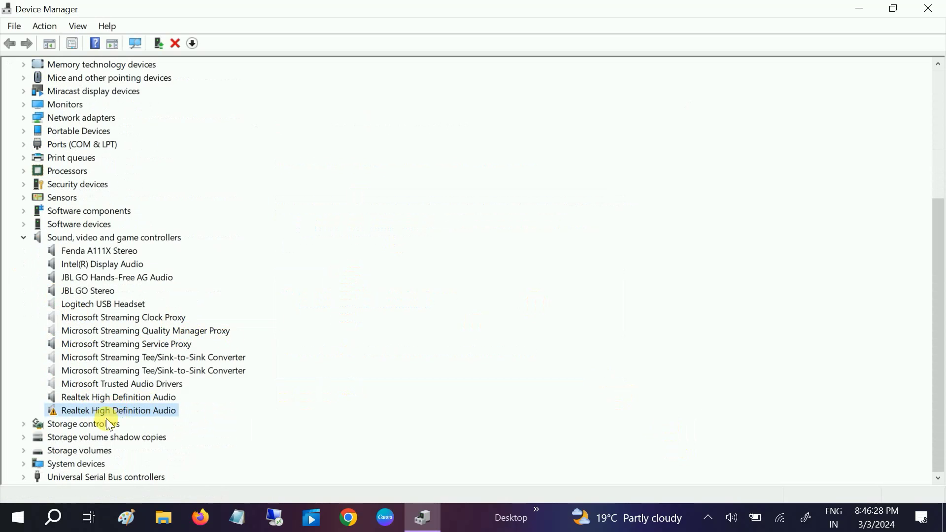
{"action": "left_click", "coordinate": [353, 521]}
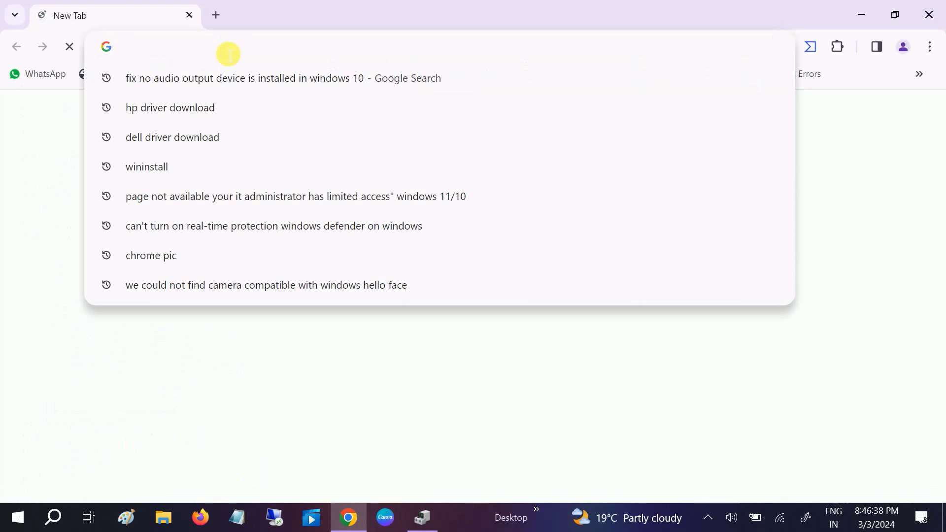
Step: Search 'hp driver download', open the official HP drivers page and choose Laptop
{"action": "left_click", "coordinate": [142, 120]}
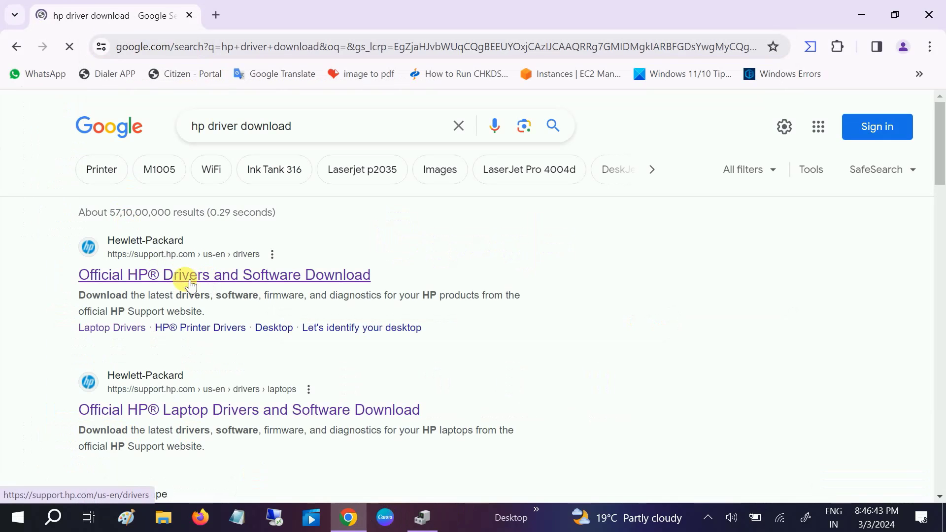
{"action": "left_click", "coordinate": [190, 284]}
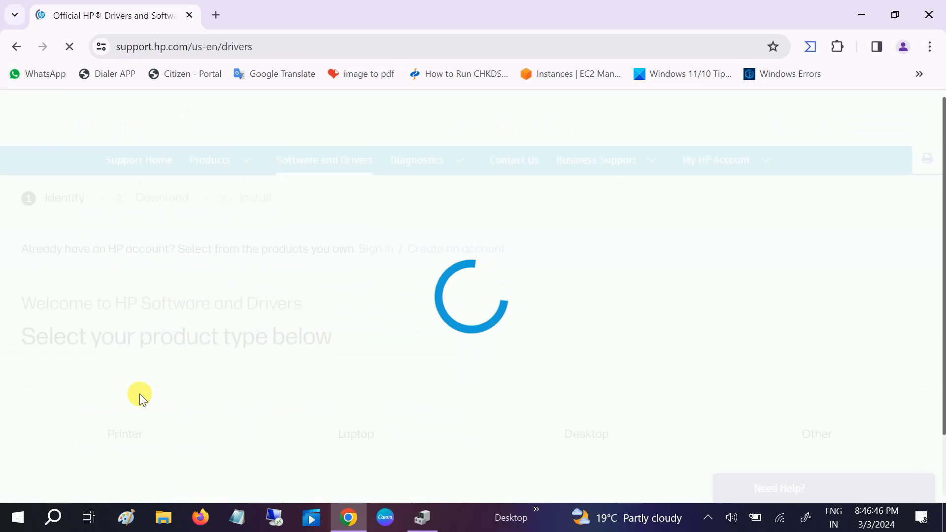
{"action": "scroll", "coordinate": [171, 397], "scroll_direction": "down", "scroll_amount": 1}
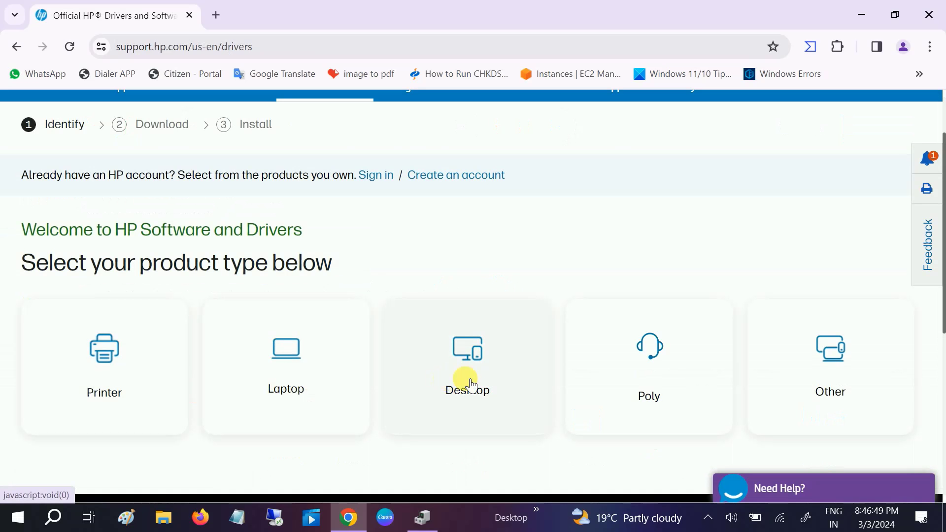
{"action": "left_click", "coordinate": [325, 382]}
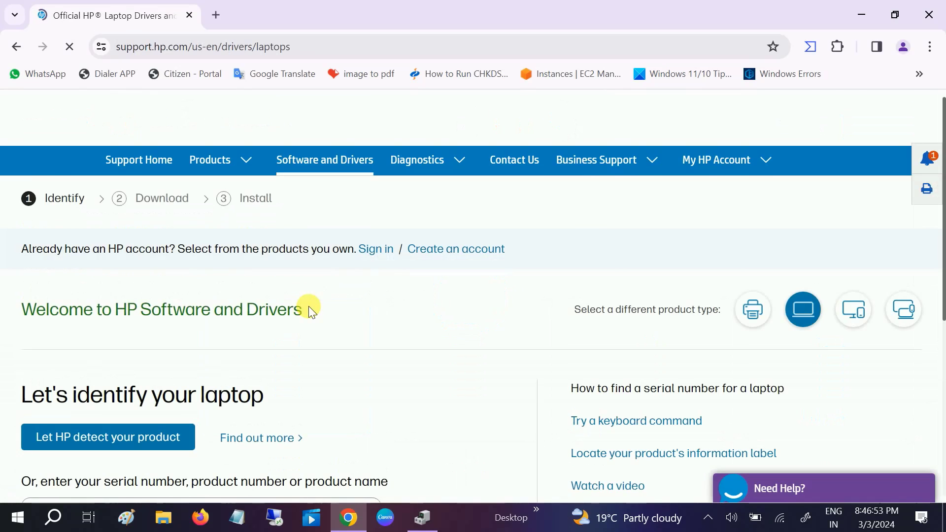
{"action": "scroll", "coordinate": [308, 306], "scroll_direction": "down", "scroll_amount": 3}
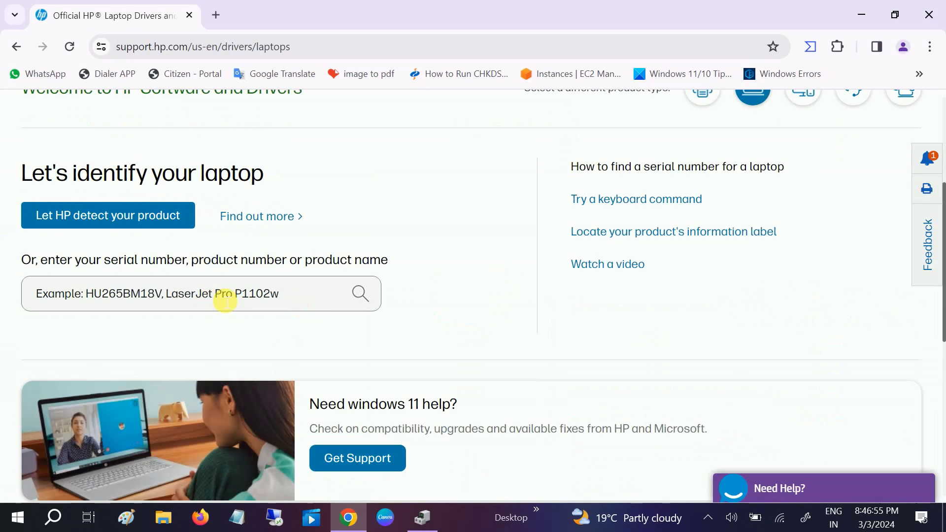
Step: Open an administrator Command Prompt and type 'wmic bios get serialnum'
{"action": "left_click", "coordinate": [63, 524]}
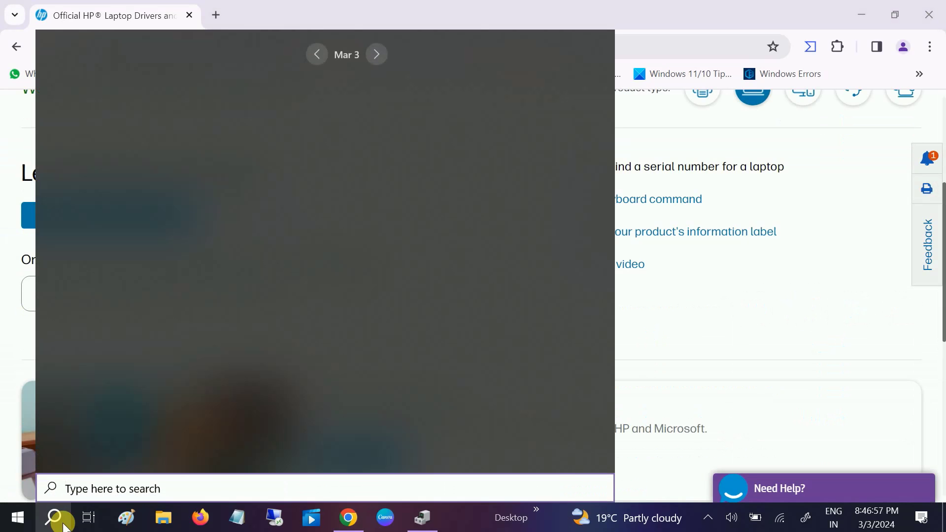
{"action": "type", "text": "cmd"}
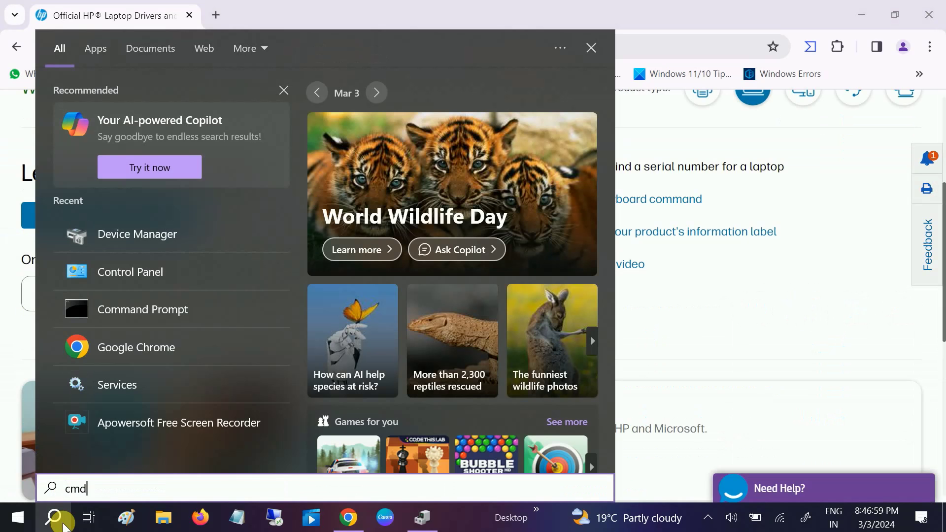
{"action": "left_click", "coordinate": [365, 254]}
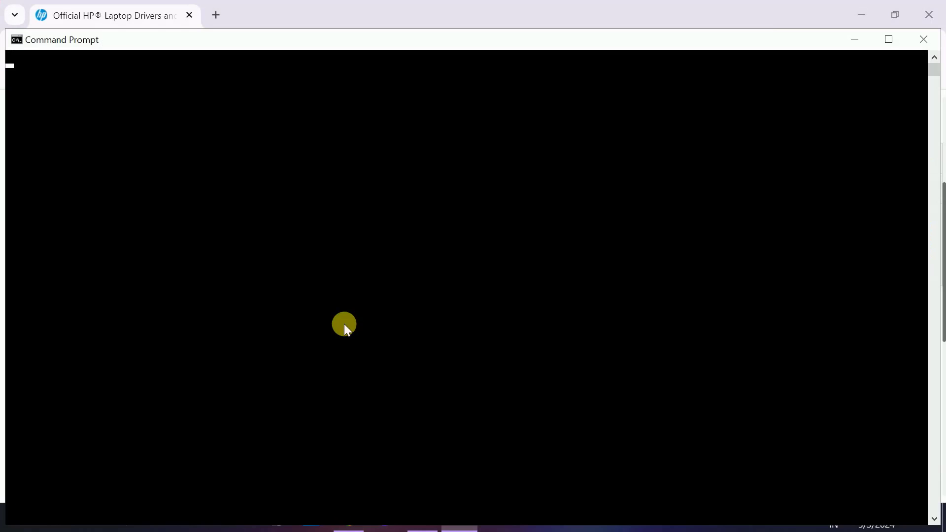
{"action": "type", "text": "wmic bios"}
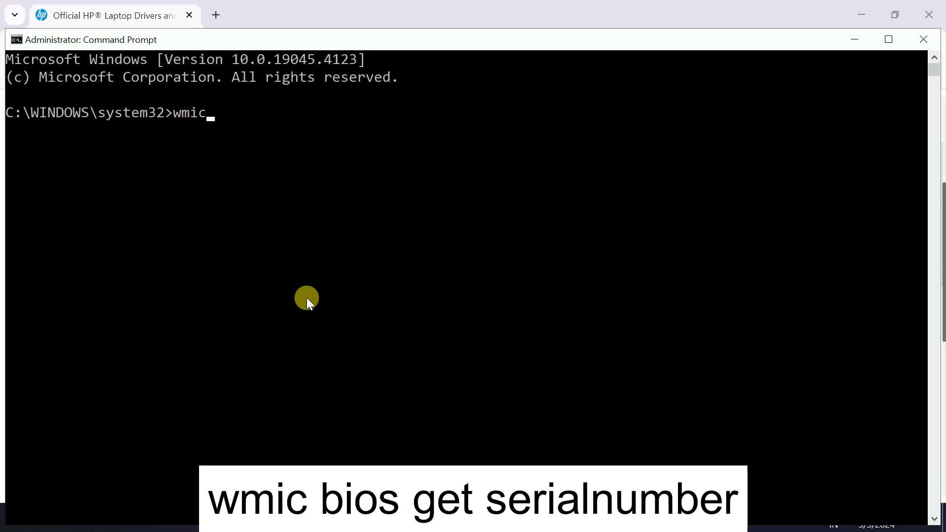
{"action": "type", "text": " get serialnum"}
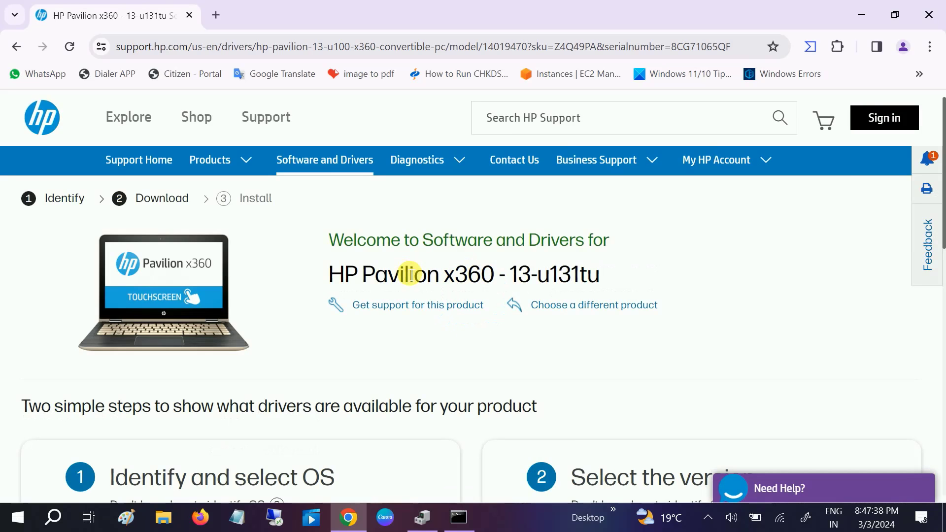
Step: Set the OS version to Windows 10 (64-bit) and submit to load the driver list
{"action": "scroll", "coordinate": [411, 275], "scroll_direction": "down", "scroll_amount": 5}
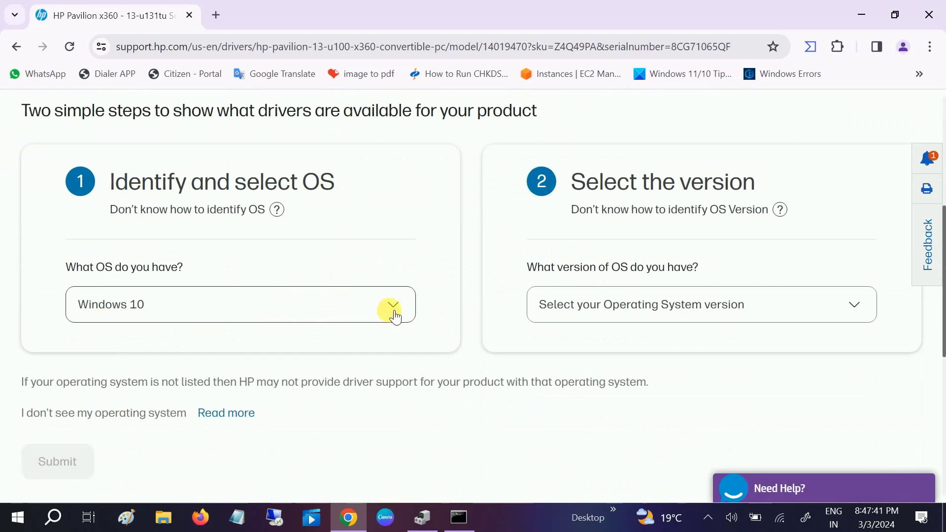
{"action": "left_click", "coordinate": [549, 315]}
{"action": "left_click", "coordinate": [574, 373]}
{"action": "scroll", "coordinate": [416, 336], "scroll_direction": "down", "scroll_amount": 3}
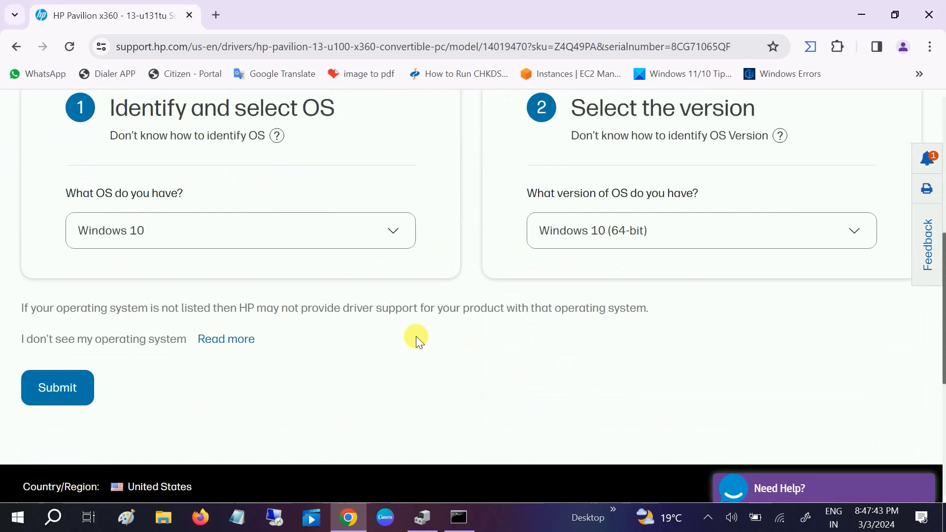
{"action": "left_click", "coordinate": [71, 325]}
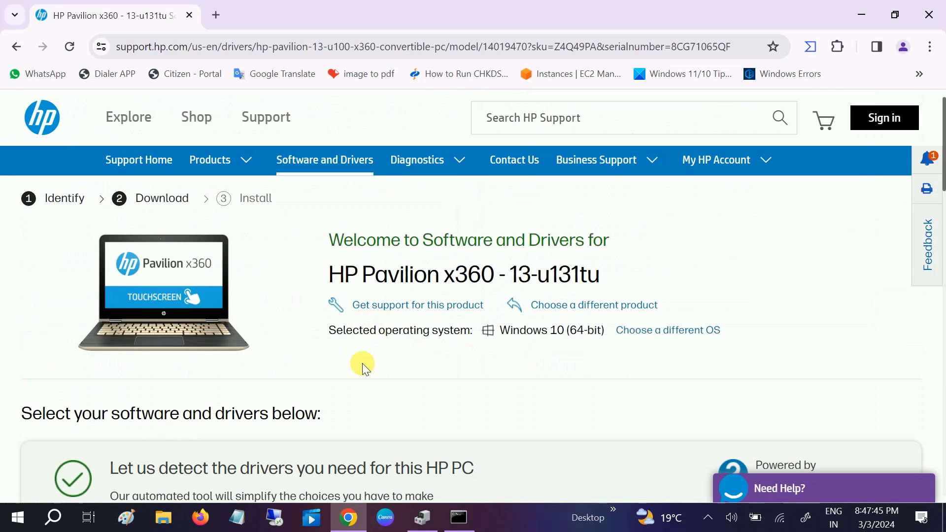
Step: Expand Driver-Audio and highlight the newest Realtek driver's name and release date
{"action": "scroll", "coordinate": [362, 365], "scroll_direction": "down", "scroll_amount": 4}
{"action": "scroll", "coordinate": [362, 362], "scroll_direction": "down", "scroll_amount": 3}
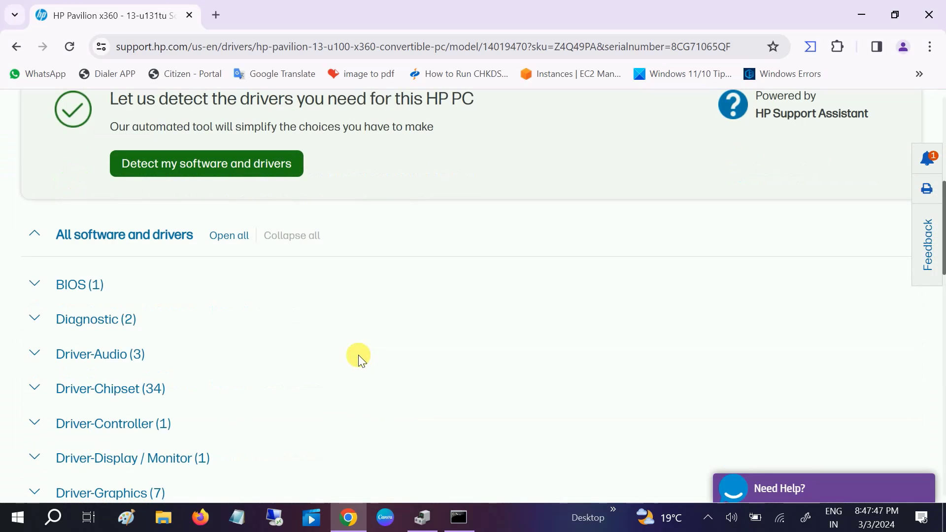
{"action": "scroll", "coordinate": [358, 354], "scroll_direction": "down", "scroll_amount": 1}
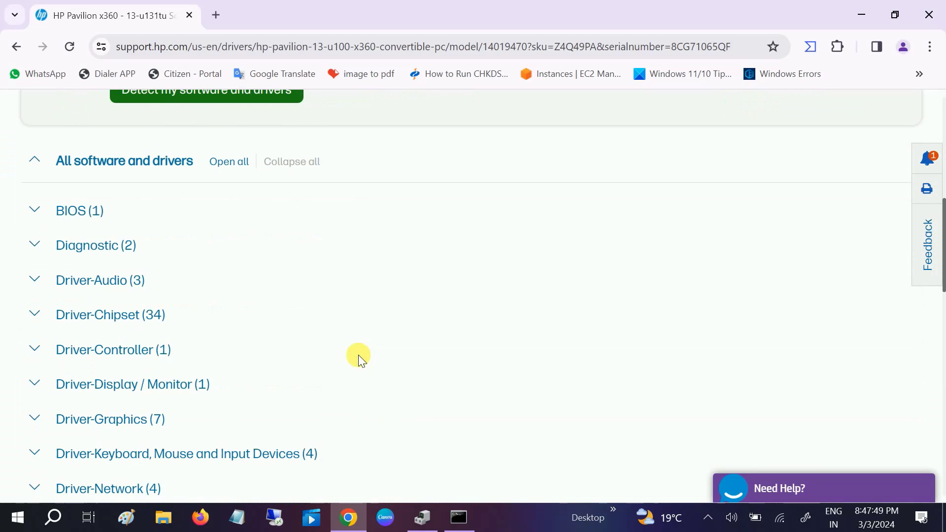
{"action": "scroll", "coordinate": [358, 355], "scroll_direction": "down", "scroll_amount": 1}
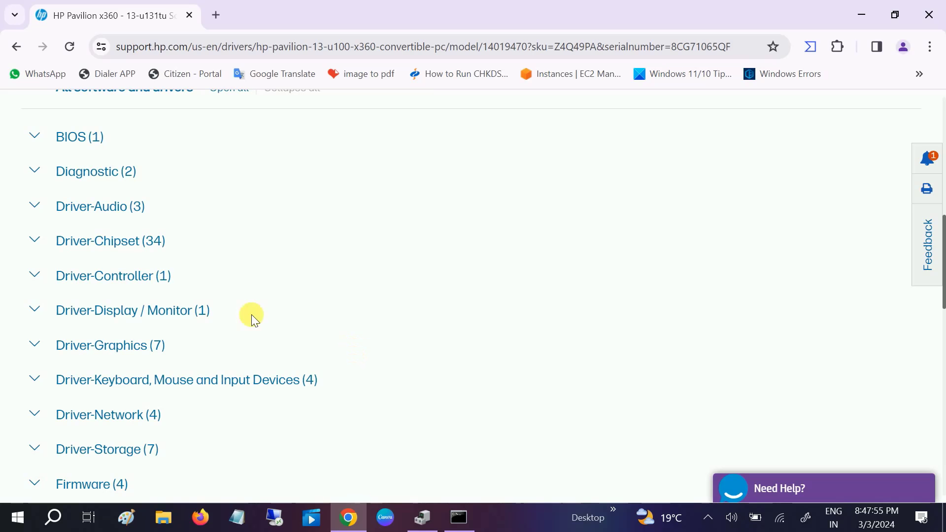
{"action": "left_click", "coordinate": [36, 207]}
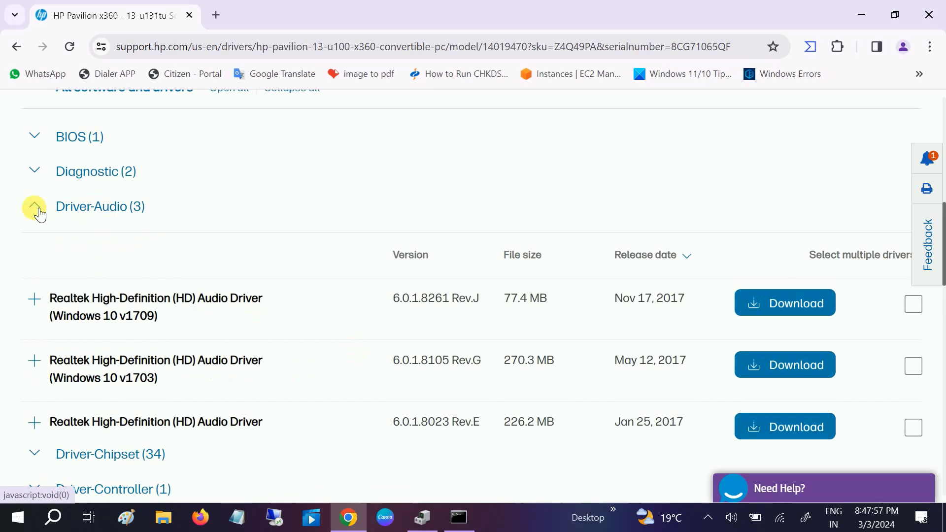
{"action": "scroll", "coordinate": [43, 236], "scroll_direction": "down", "scroll_amount": 1}
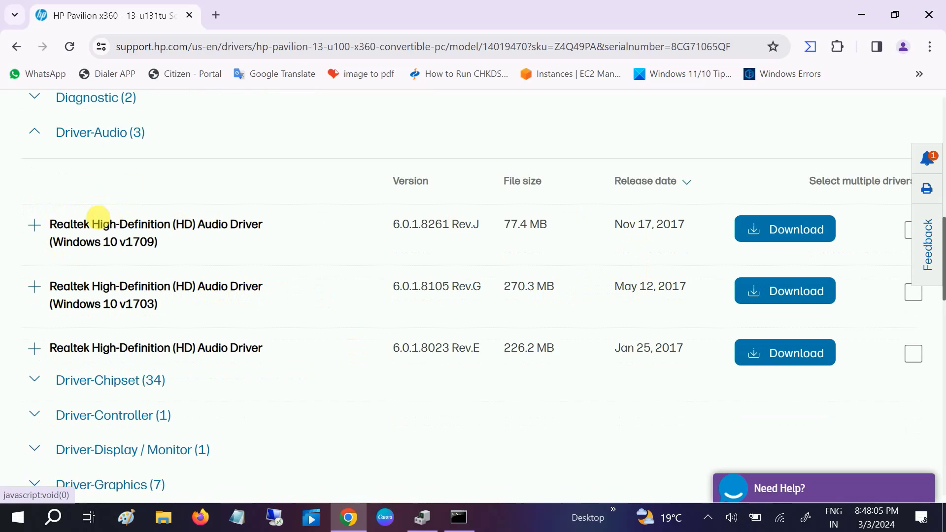
{"action": "left_click_drag", "start_coordinate": [139, 226], "coordinate": [276, 233]}
{"action": "left_click_drag", "start_coordinate": [646, 225], "coordinate": [685, 228]}
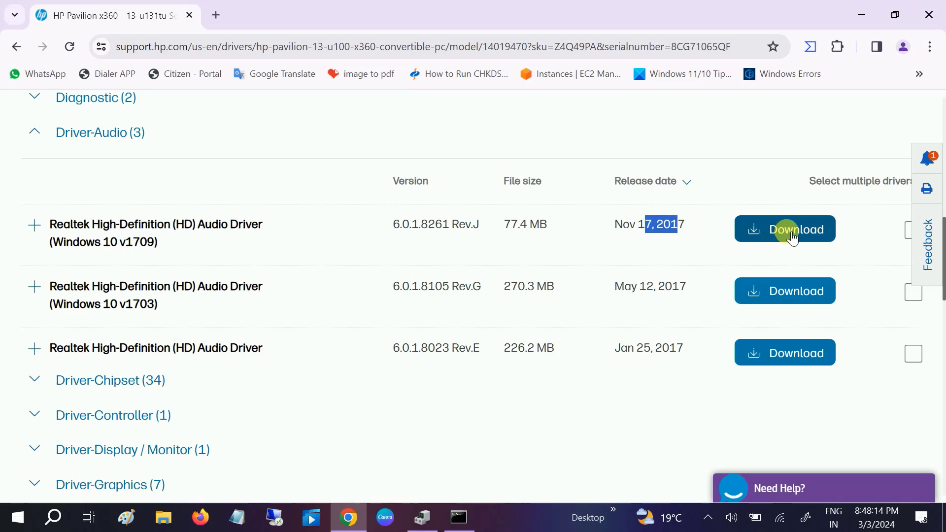
Step: Download the newest Realtek audio driver manually, permanently declining the HP assistant offer
{"action": "left_click", "coordinate": [771, 236]}
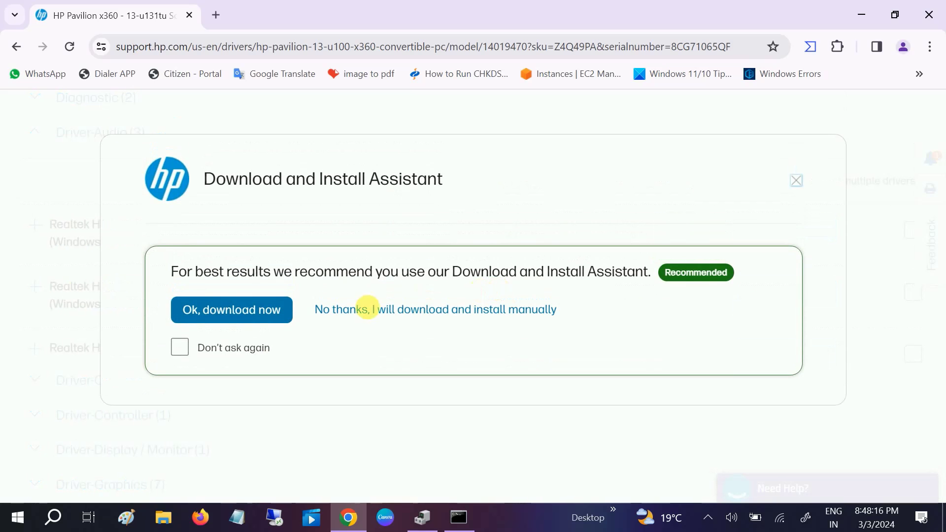
{"action": "left_click", "coordinate": [179, 346]}
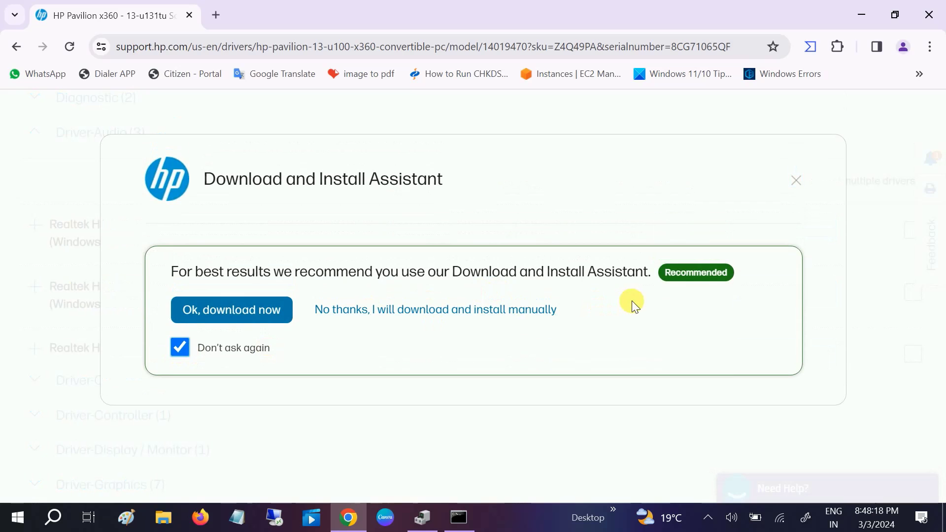
{"action": "left_click", "coordinate": [516, 307]}
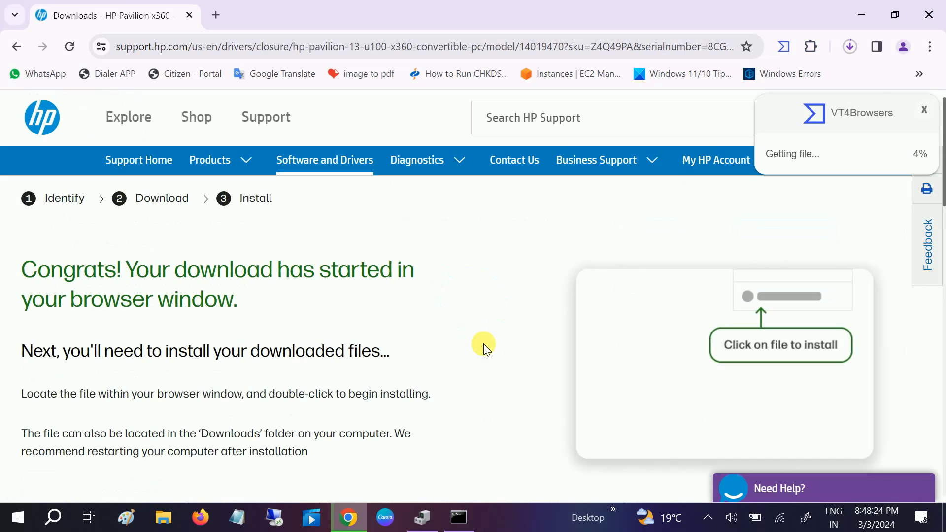
Step: Show the downloaded sp82508.exe in the Downloads folder
{"action": "left_click", "coordinate": [849, 46]}
{"action": "mouse_move", "coordinate": [705, 126]}
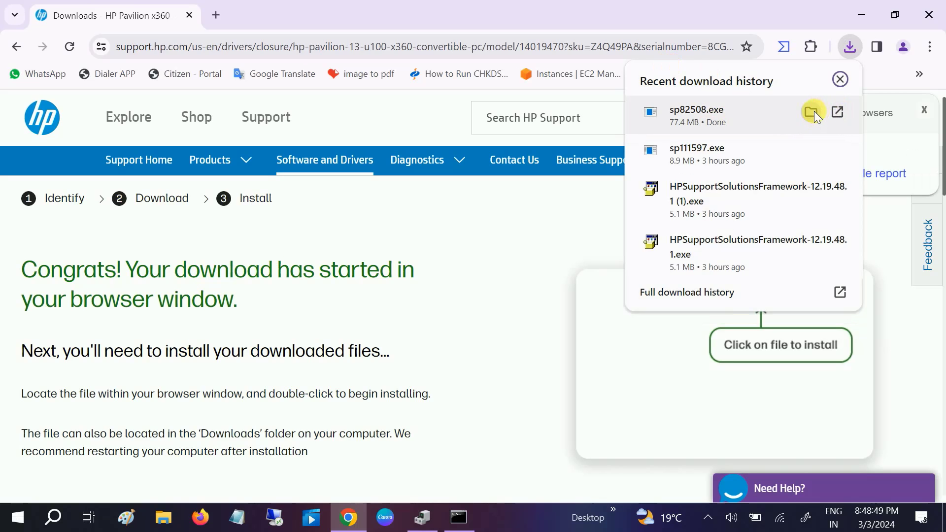
{"action": "left_click", "coordinate": [814, 111]}
{"action": "mouse_move", "coordinate": [688, 162]}
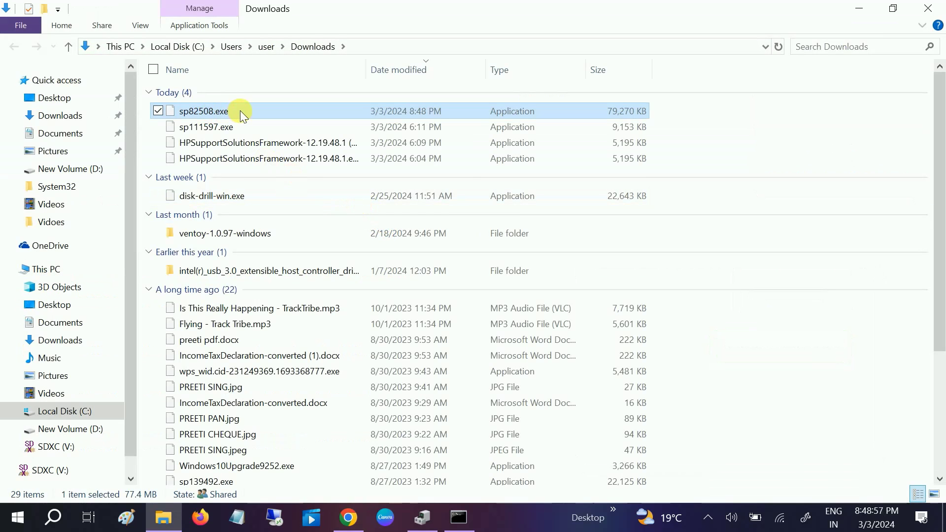
Step: Run sp82508.exe, accept the licence terms and extract to the default location
{"action": "mouse_move", "coordinate": [240, 110]}
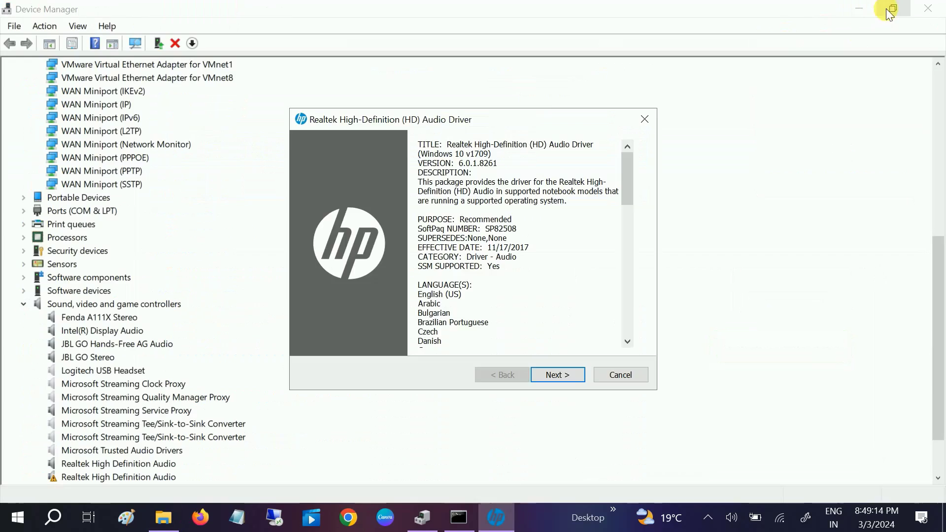
{"action": "left_click", "coordinate": [855, 10]}
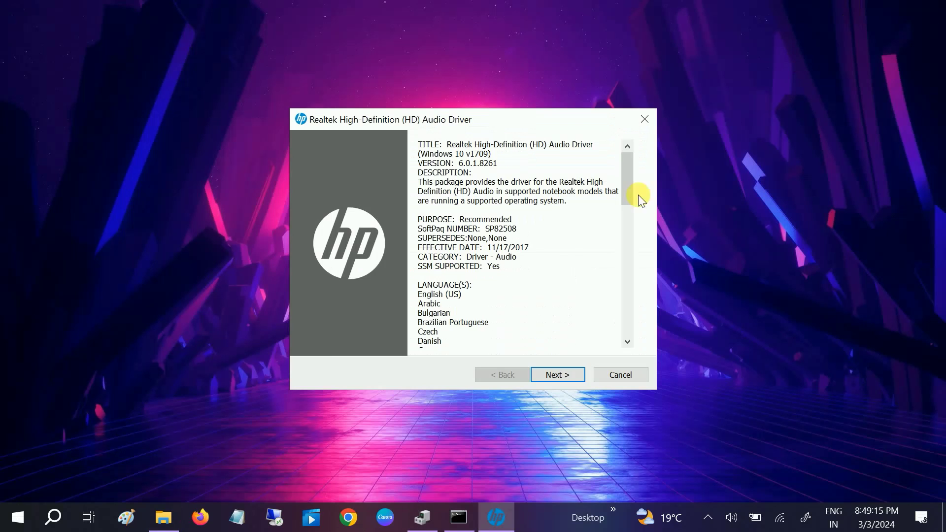
{"action": "left_click", "coordinate": [548, 374]}
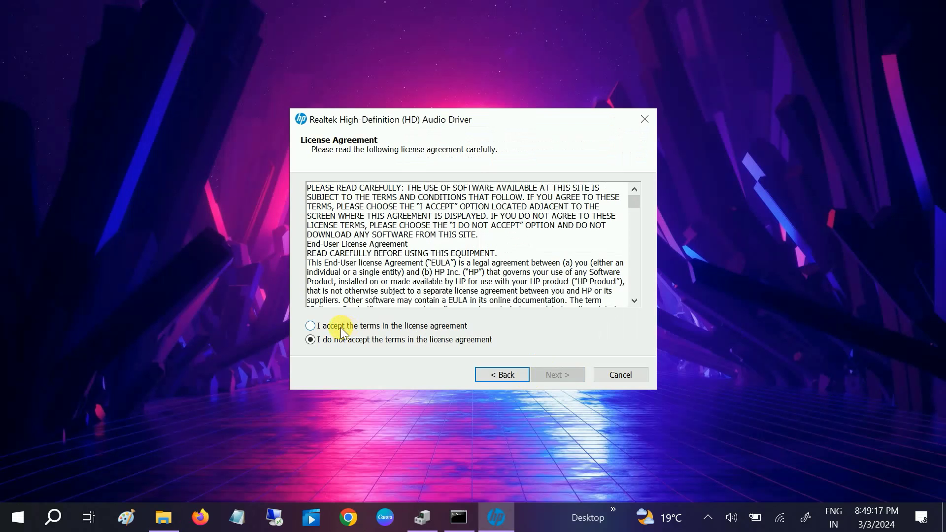
{"action": "left_click", "coordinate": [332, 329]}
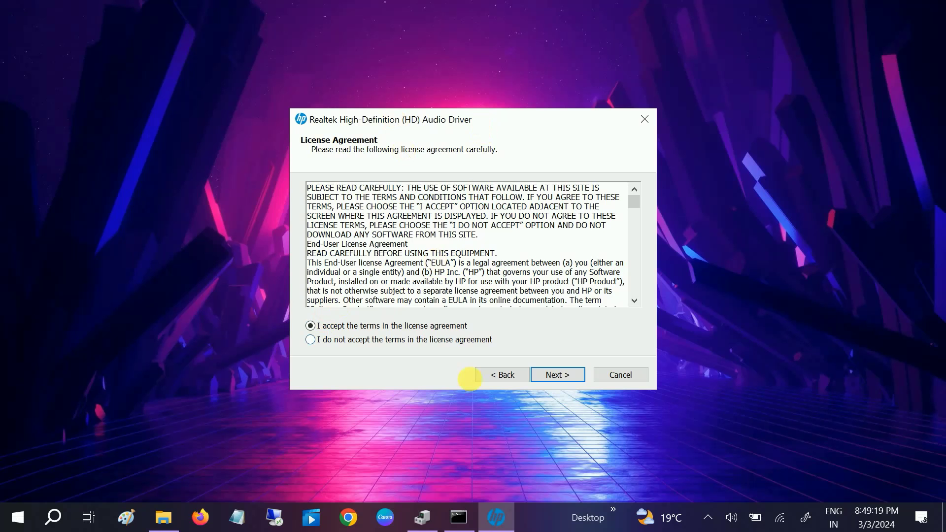
{"action": "left_click", "coordinate": [558, 375]}
{"action": "left_click", "coordinate": [557, 374]}
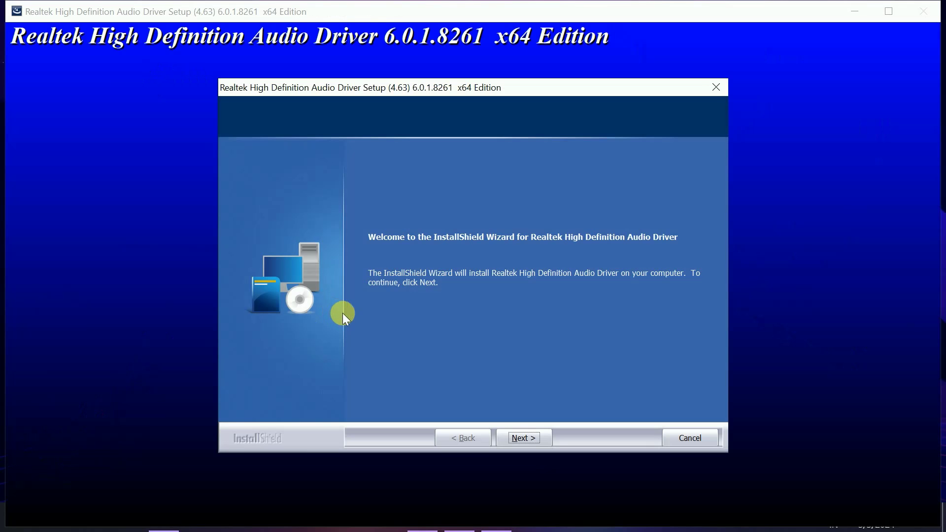
Step: Uninstall the current Realtek audio driver through the wizard and finish without restarting
{"action": "left_click", "coordinate": [519, 433]}
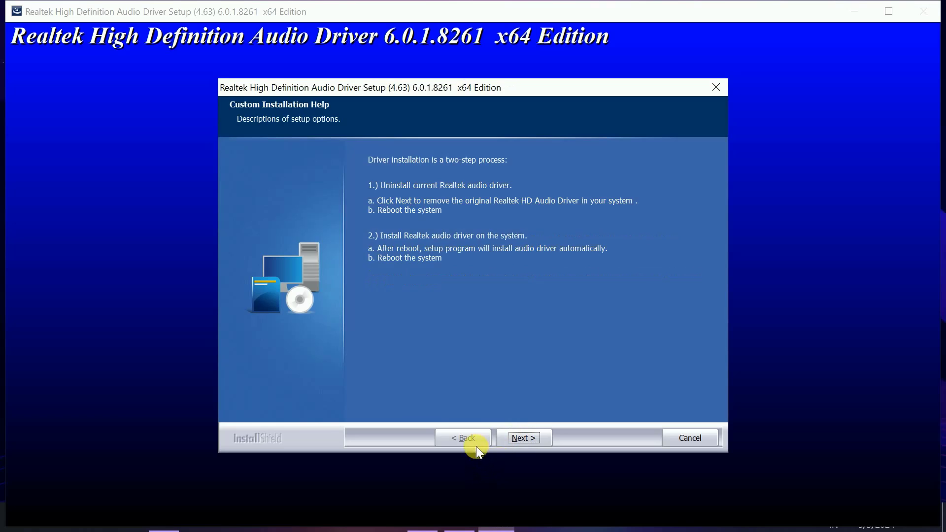
{"action": "left_click", "coordinate": [522, 438]}
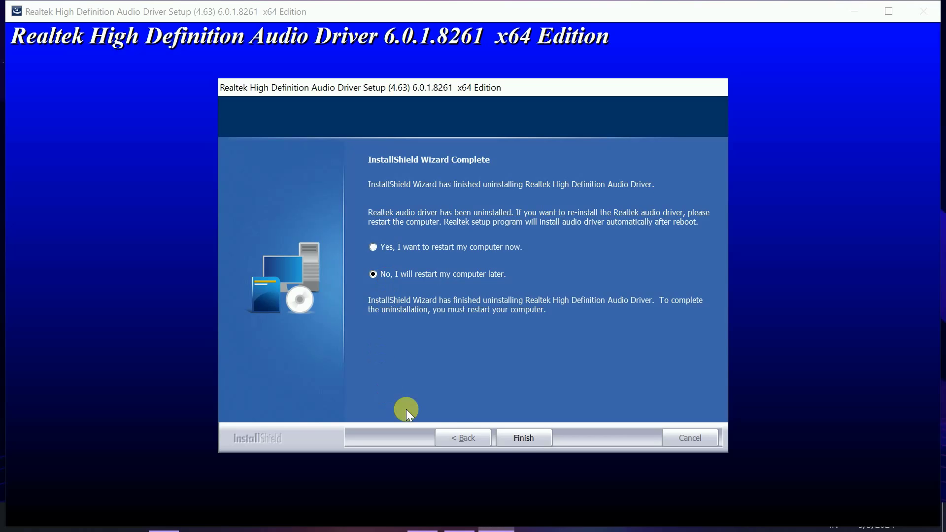
{"action": "left_click", "coordinate": [524, 434]}
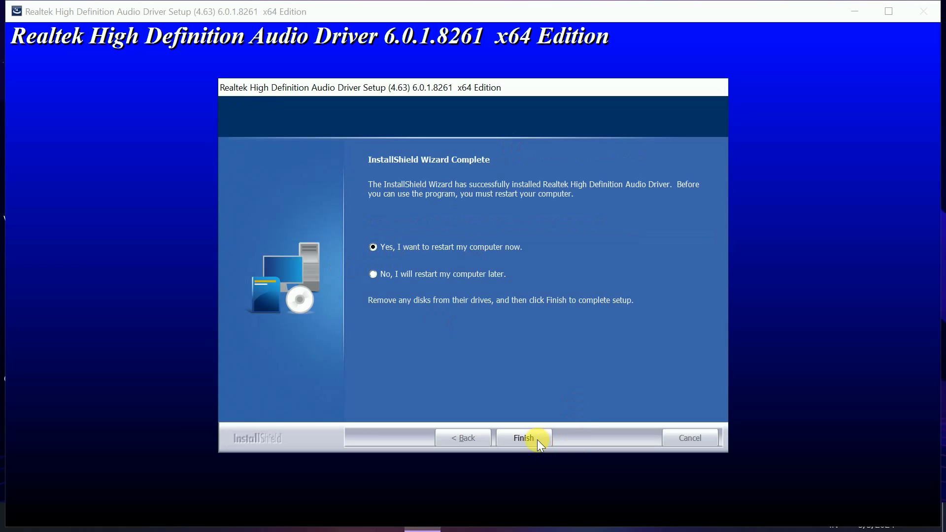
Step: Finish the Realtek driver installation with 'Yes, I want to restart my computer now' selected
{"action": "left_click", "coordinate": [849, 12]}
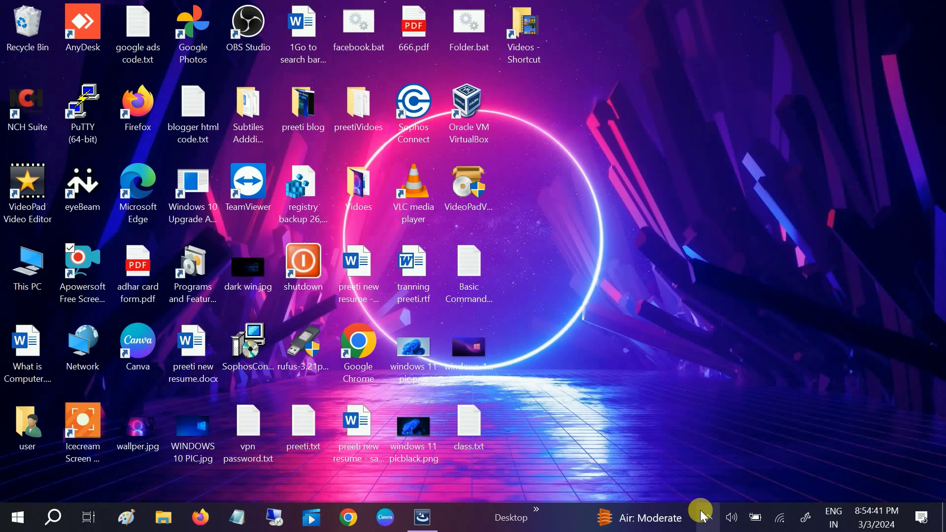